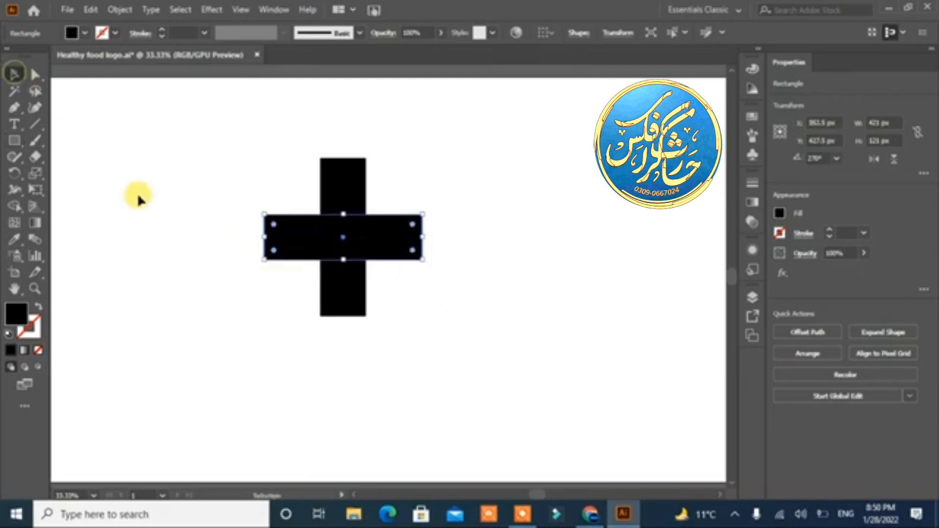
Move the black cross toward the artboard's left side and draw a black ellipse about 432 px wide beside it
left_click_drag(323, 243, 161, 227)
left_click(439, 283)
left_click_drag(15, 141, 44, 174)
left_click_drag(293, 161, 456, 324)
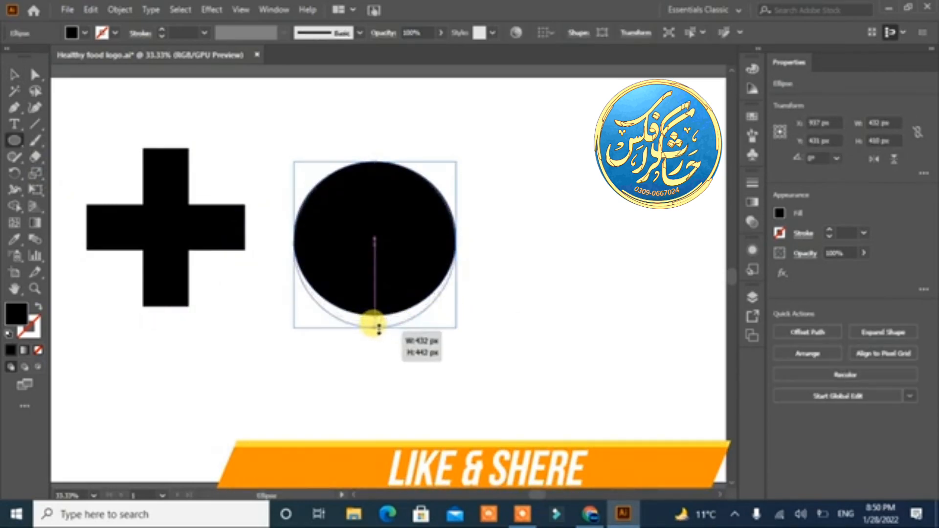
Place the round shape over the cross's upper-right part and resize it to a circle about 452 px in diameter
left_click_drag(374, 245, 225, 163)
left_click_drag(308, 243, 312, 250)
left_click(12, 77)
left_click(342, 363)
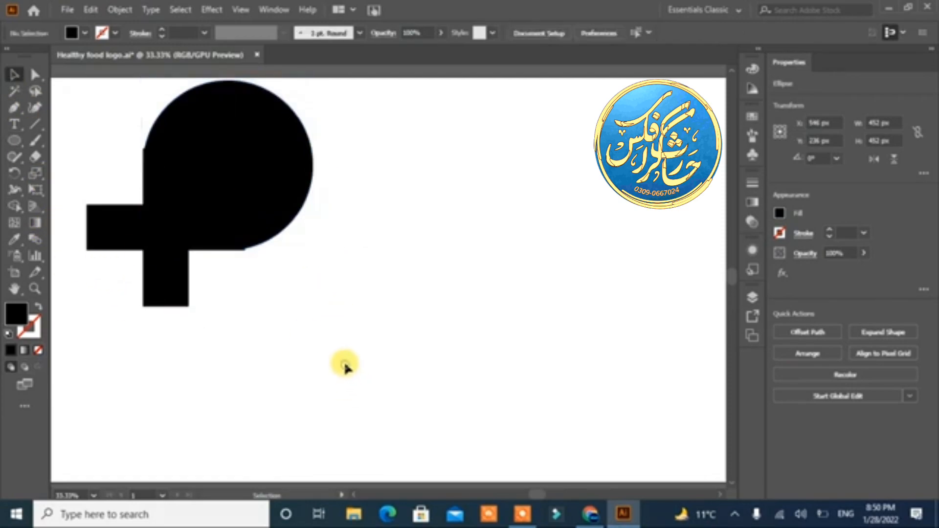
Swap the circle's fill and stroke to make it an unfilled black outline
left_click(37, 306)
left_click(274, 221)
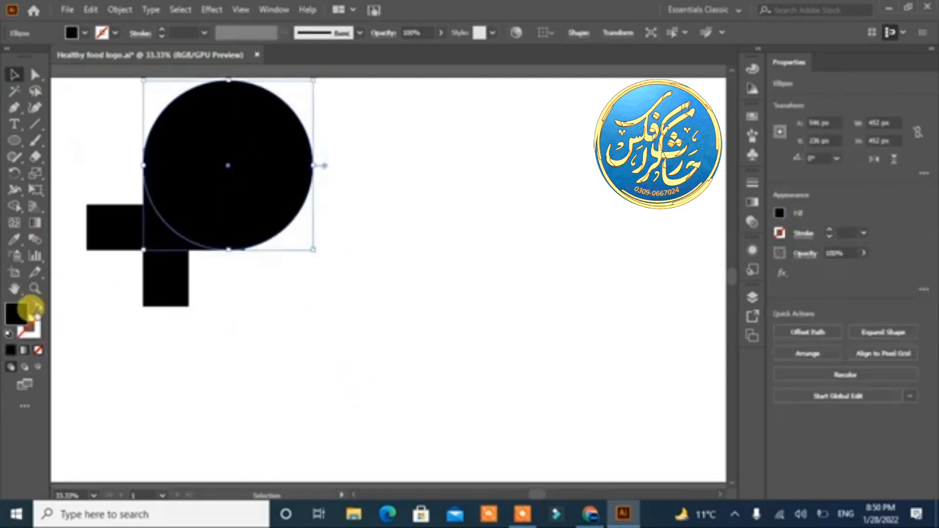
left_click(38, 307)
left_click(387, 328)
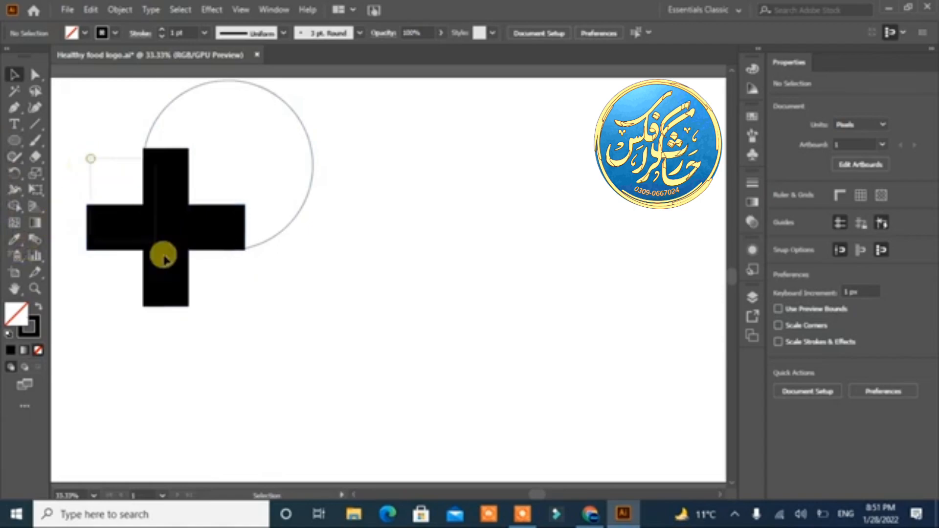
Select the cross and circle and merge the regions inside the circle with the Shape Builder tool
key("ctrl+a")
left_click(15, 206)
mouse_move(201, 133)
left_mouse_down()
mouse_move(177, 156)
mouse_move(175, 213)
mouse_move(205, 238)
mouse_move(254, 230)
left_mouse_up()
left_click(15, 74)
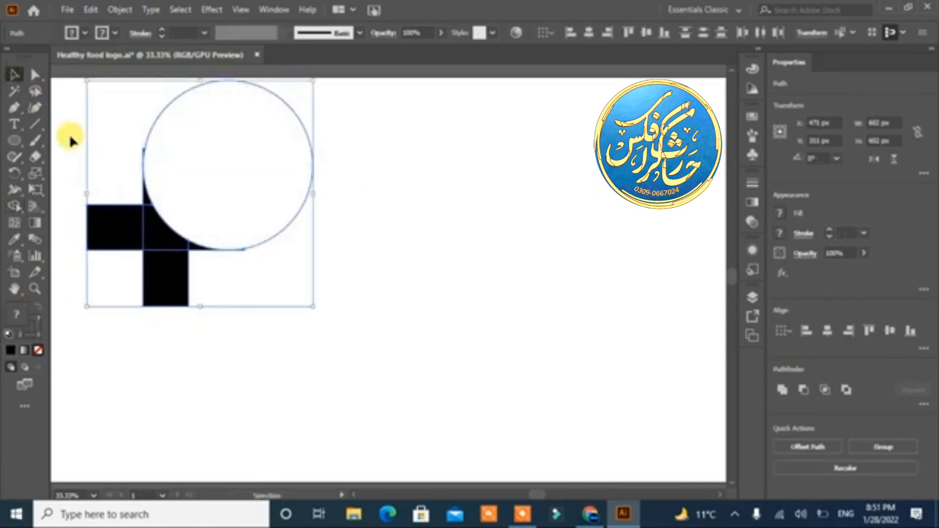
Overlap the circle with a copy offset to its right and subtract the copy with Minus Front to form a crescent
left_click(394, 323)
left_click_drag(212, 164, 260, 168)
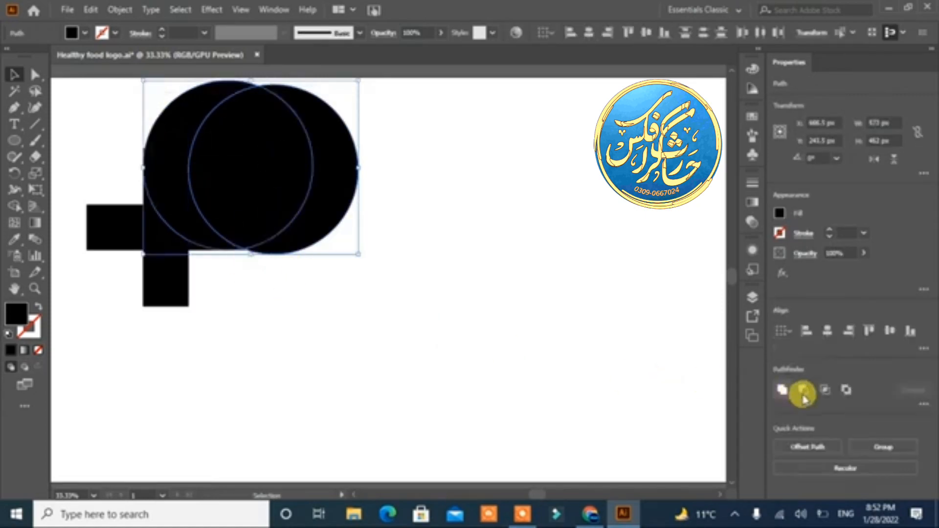
left_click(804, 394)
Draw a small ellipse over the crescent's upper end and cut its area out of the crescent with Shape Builder
key("l")
left_click_drag(304, 128, 355, 215)
left_click_drag(329, 176, 189, 147)
left_click_drag(137, 96, 138, 98)
left_click(196, 152, "shift")
key("shift+m")
left_click_drag(304, 134, 307, 134)
left_click(13, 78)
left_click(75, 151)
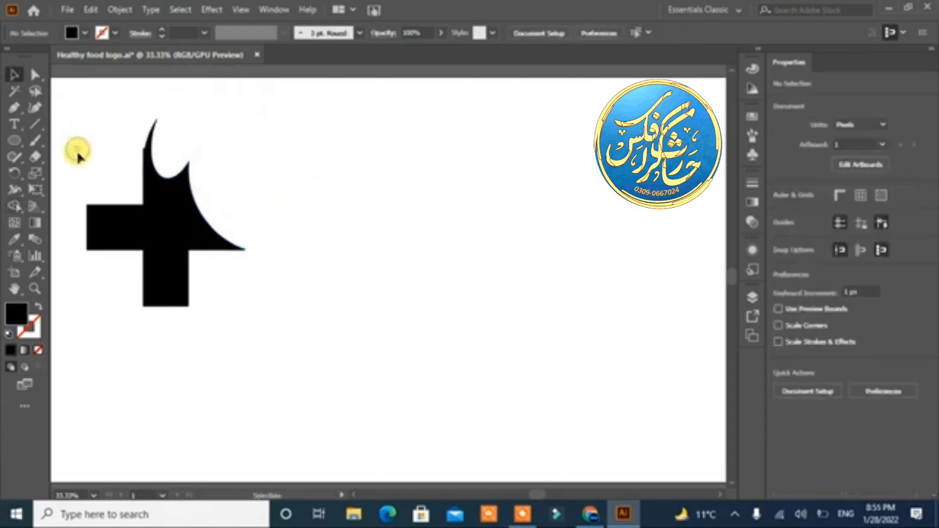
Nudge the crescent figure away from the cross to open a narrow curved gap between them
left_click(189, 224)
key("Right")
key("Right")
key("Right")
key("Right")
key("Right")
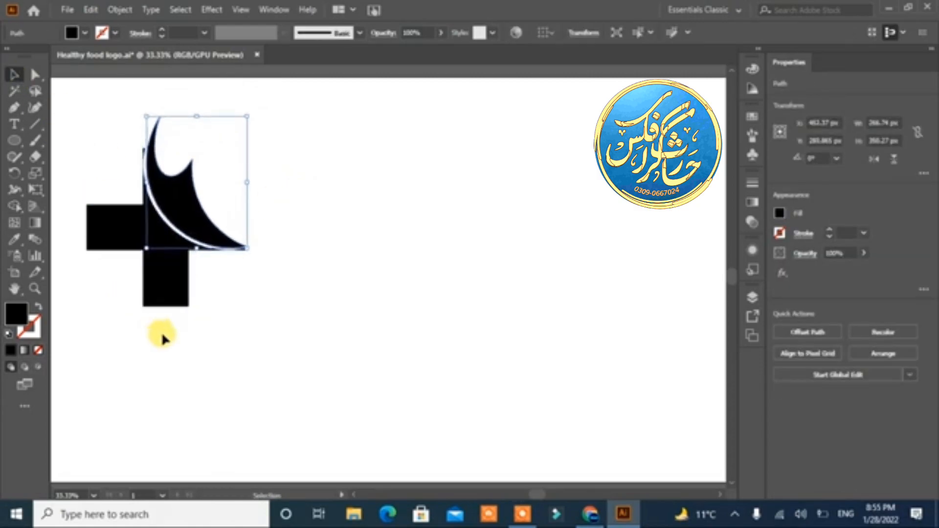
left_click(292, 297)
Position the small black circle in the notch of the crescent as the figure's head
left_click(218, 250)
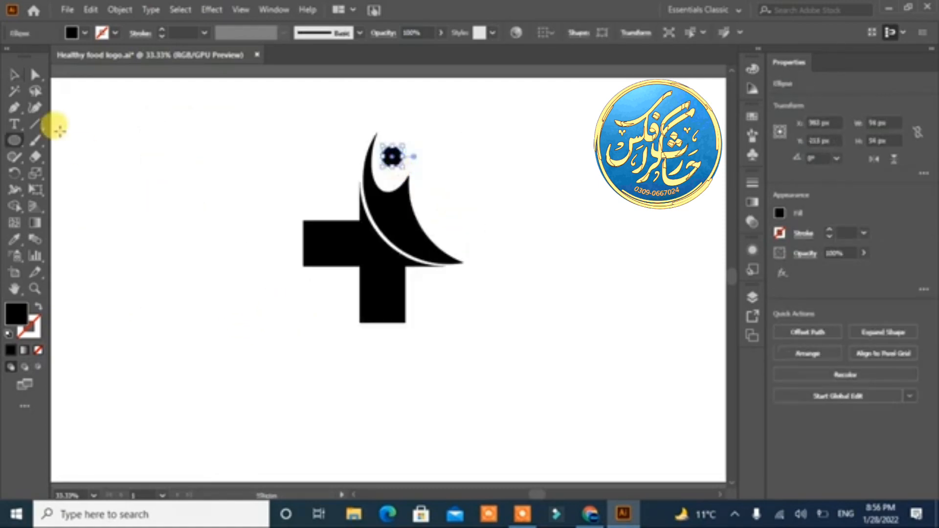
left_click_drag(390, 153, 393, 171)
left_click(461, 231)
Draw an ellipse about 264 px by 337 px beside the cross with no fill and a 9 pt black stroke
left_click(14, 142)
left_click_drag(145, 157, 244, 283)
left_click(38, 307)
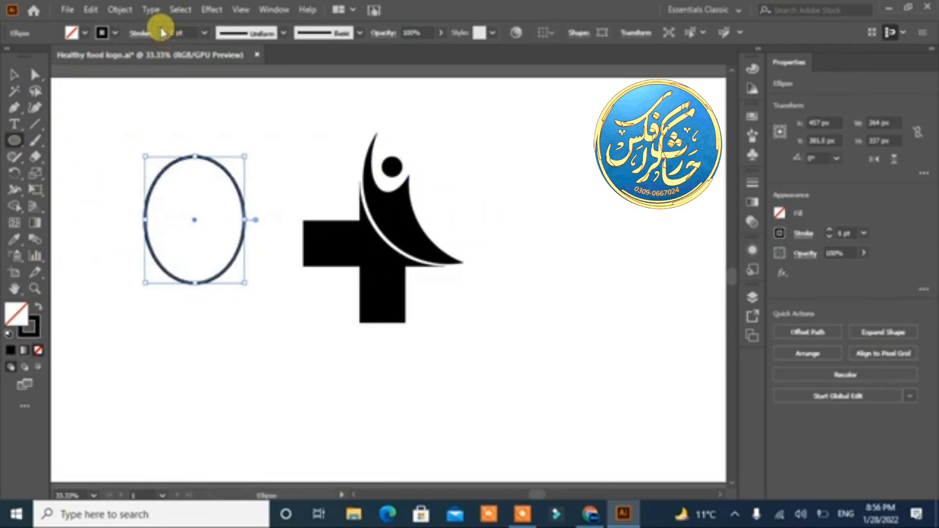
left_click(16, 78)
left_click(214, 388)
Widen the outlined ellipse and center it around the cross
left_click(246, 225)
left_click_drag(245, 283, 304, 326)
left_click_drag(224, 245, 384, 248)
left_click_drag(465, 326, 487, 353)
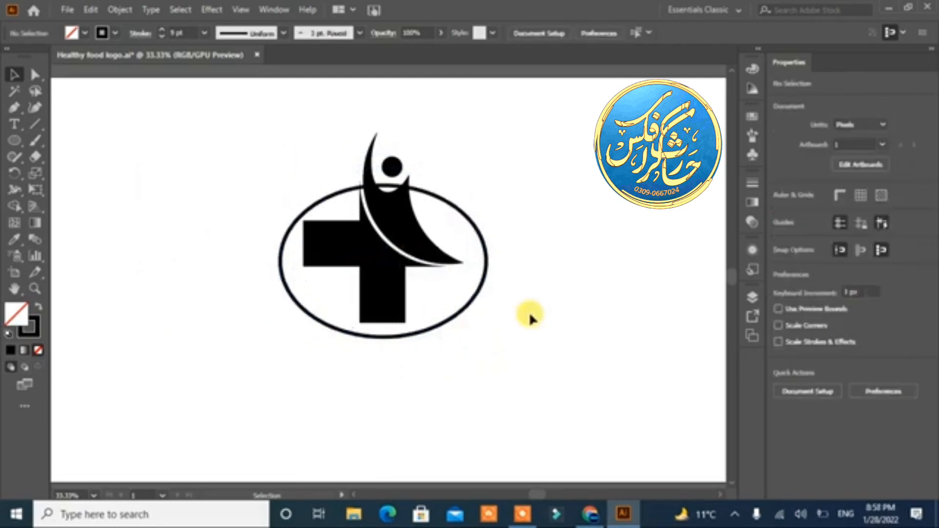
Cut the ellipse with the Scissors tool on both sides of the figure and remove the upper arc
left_click_drag(35, 158, 99, 178)
left_click(327, 198)
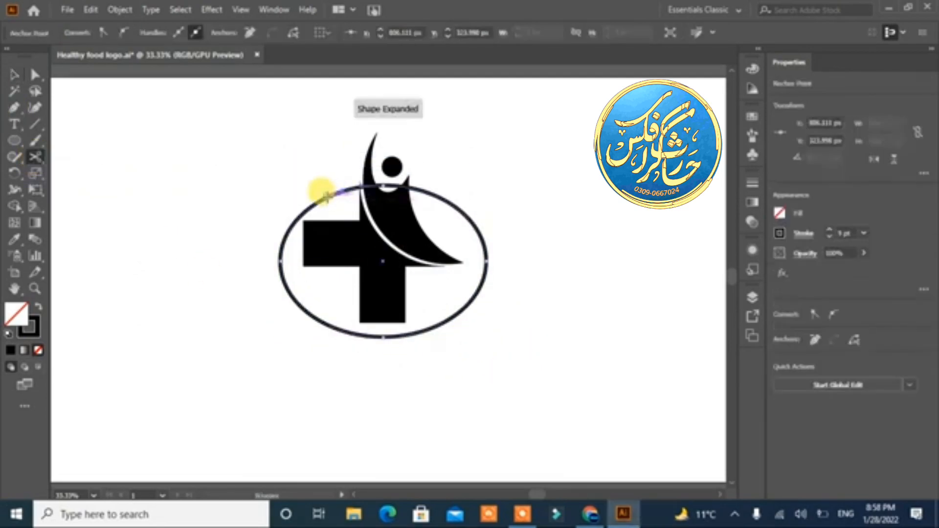
left_click(440, 194)
key("Return")
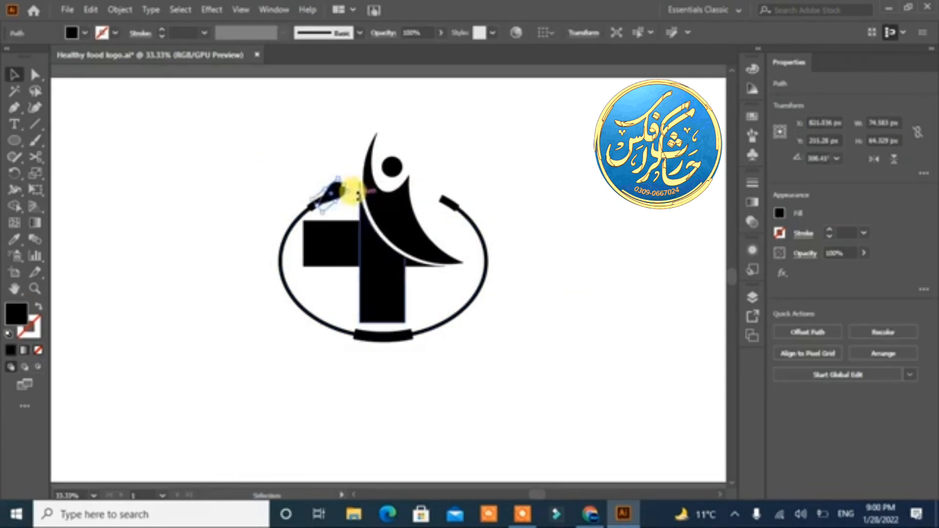
Adjust the earpiece on the ellipse's left end and place a mirrored copy of it on the right end
left_click_drag(356, 192, 357, 196)
left_click(181, 236)
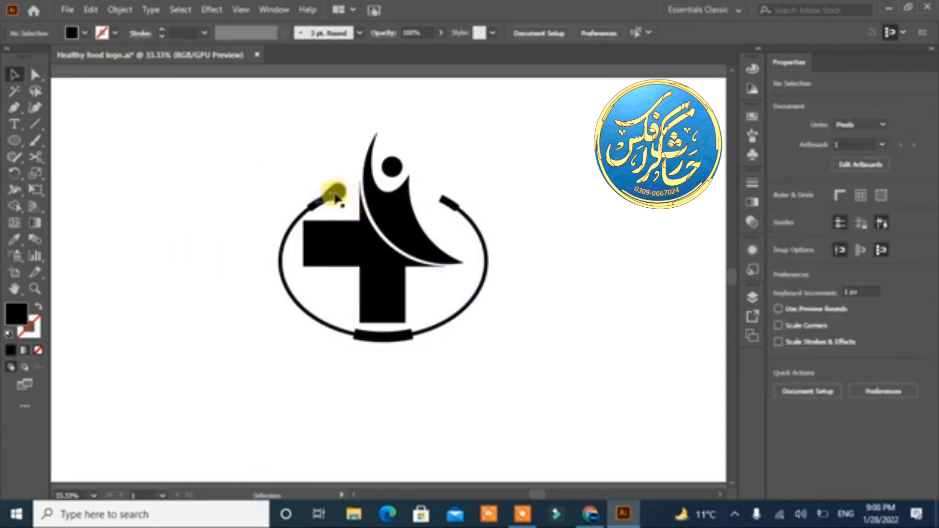
right_click(335, 194)
right_click(334, 192)
mouse_move(411, 405)
left_click(605, 335)
left_click(404, 350)
left_click_drag(329, 195, 431, 194)
left_click(537, 230)
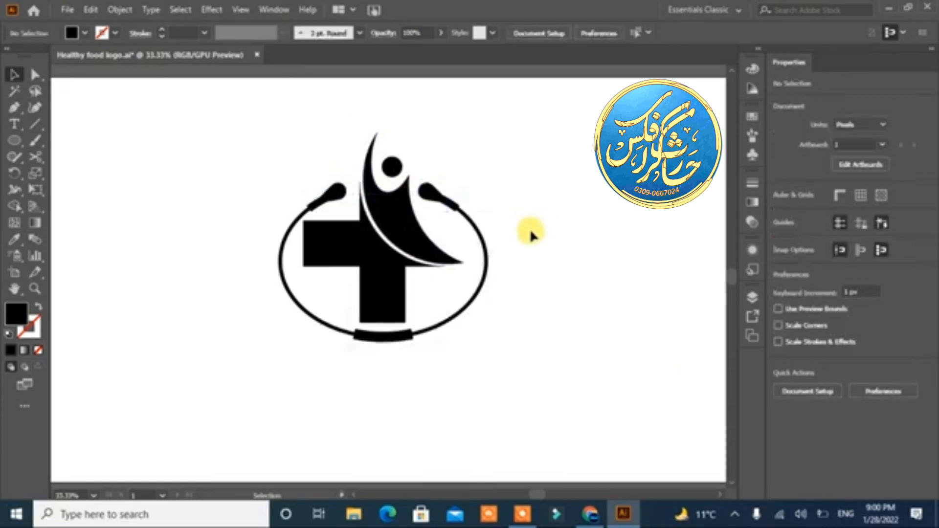
Expand the thick bottom segment and both side arcs of the ellipse into filled shapes
left_click(377, 337)
left_click(120, 9)
left_click(164, 155)
left_click(449, 337)
left_click(336, 327)
left_click(120, 10)
left_click(166, 163)
left_click(430, 335)
left_click(470, 302)
left_click(119, 9)
left_click(166, 164)
left_click(447, 338)
Expand the short thick segments at the ellipse's two upper ends into filled shapes
left_click(270, 274)
left_click(451, 204)
left_click(119, 9)
left_click(169, 165)
left_click(435, 336)
left_click(312, 205)
left_click(120, 9)
left_click(192, 167)
left_click(433, 335)
left_click(168, 248)
Unite each earpiece with its adjoining short thick segment using Pathfinder Unite
left_click_drag(454, 175, 431, 201)
left_click(783, 390)
left_click(592, 343)
left_click_drag(328, 177, 331, 205)
left_click(660, 336)
left_click(783, 391)
left_click(596, 377)
Add an offset path around both earpieces and the thick bottom segment
left_click(431, 198)
left_click(332, 200, "shift")
left_click(374, 337, "shift")
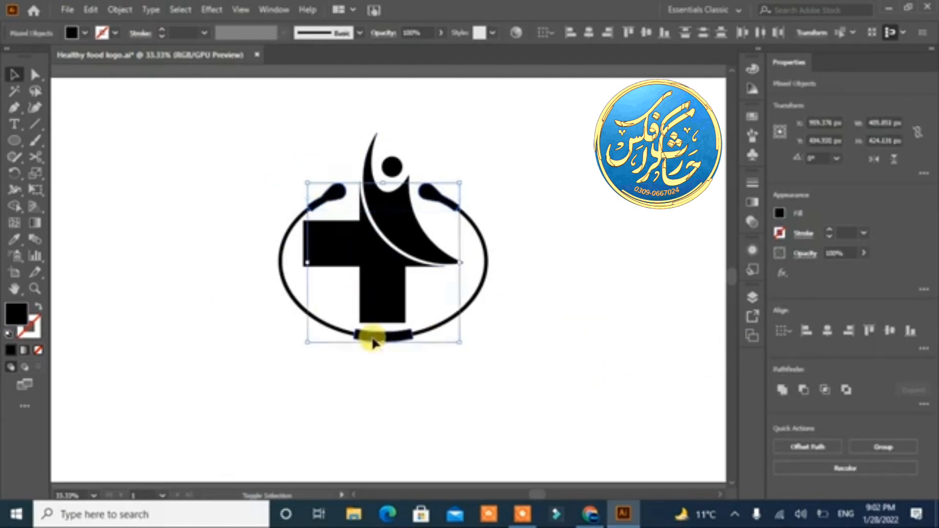
left_click(808, 447)
left_click_drag(489, 185, 615, 123)
left_click(532, 227)
left_click(589, 228)
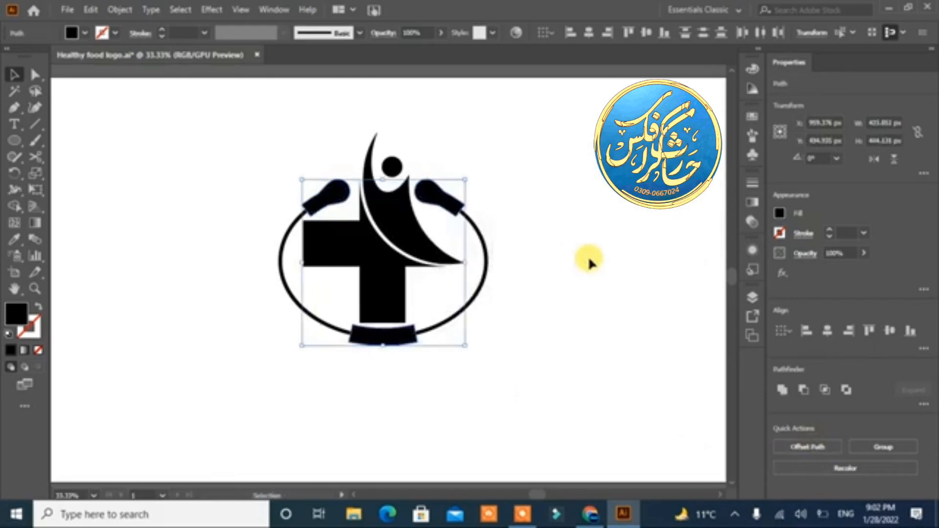
Remove the offset areas around the earpieces and bottom segment with Shape Builder, cutting small gaps in the side arcs
left_click(485, 297, "shift")
left_click(280, 272, "shift")
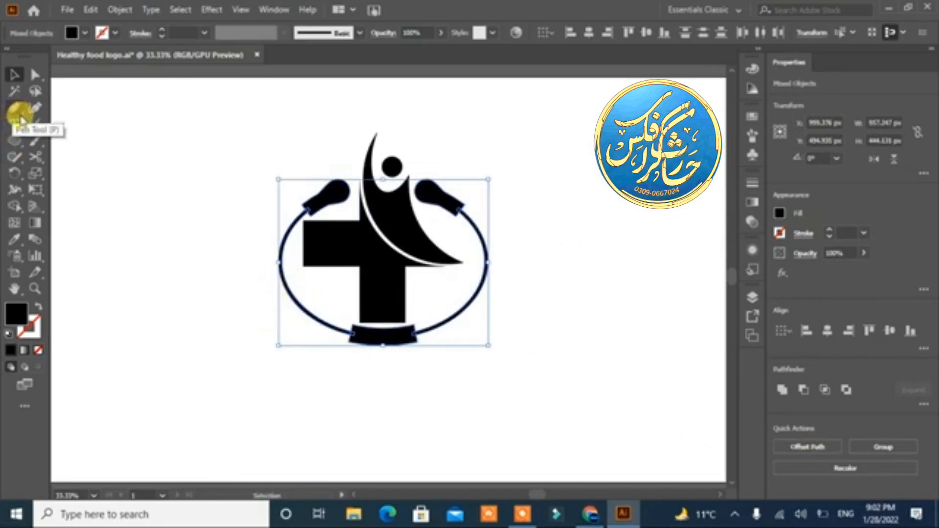
left_click(14, 206)
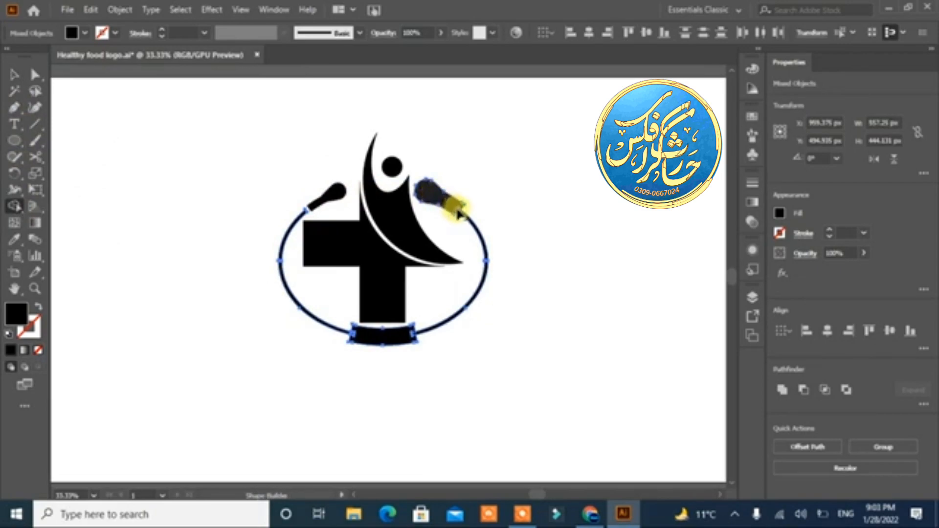
left_click(458, 215)
key("ctrl+z")
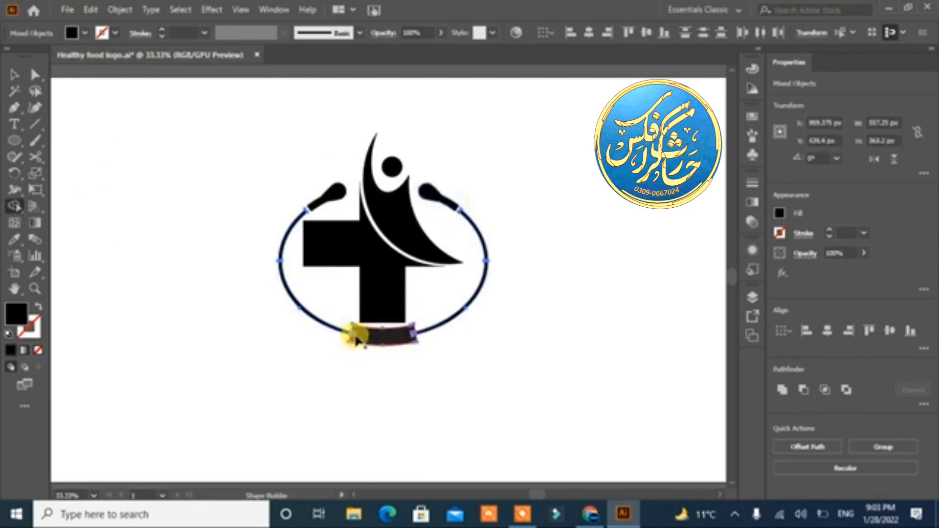
key("v")
left_click(167, 333)
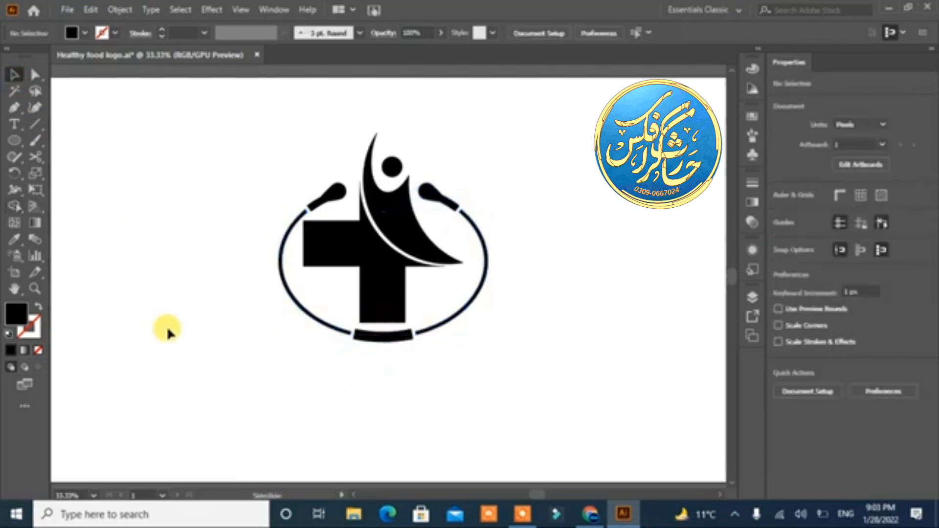
Draw a narrow black rectangle about 20 px by 52 px and center it just below the thick bottom segment
right_click(17, 143)
left_click(64, 141)
mouse_move(199, 336)
left_mouse_down()
mouse_move(208, 356)
mouse_move(382, 356)
left_mouse_up()
left_click(13, 75)
left_click(130, 291)
left_click_drag(382, 348, 382, 354)
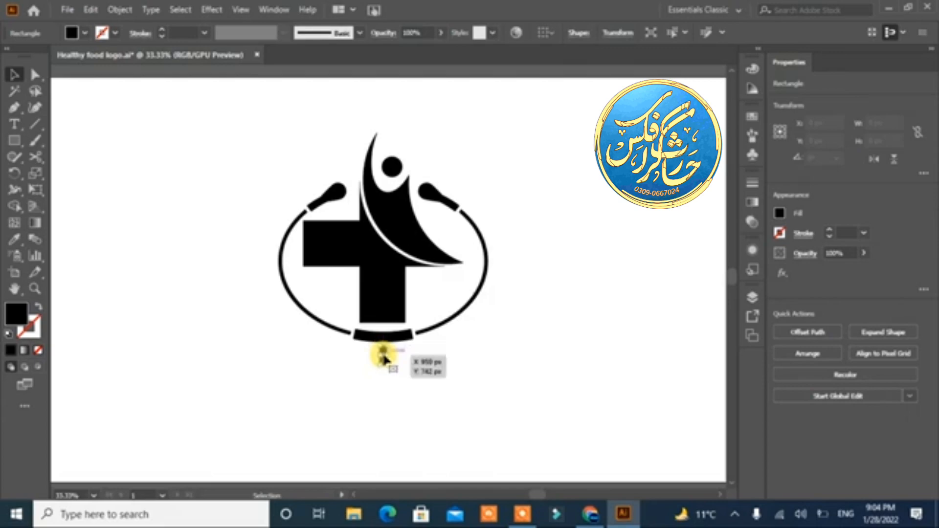
left_click(292, 422)
Draw an unfilled curved Pen path looping from below the small rectangle around to the center of the cross
key("p")
left_click(383, 373)
left_click_drag(277, 397, 215, 324)
left_click(372, 260)
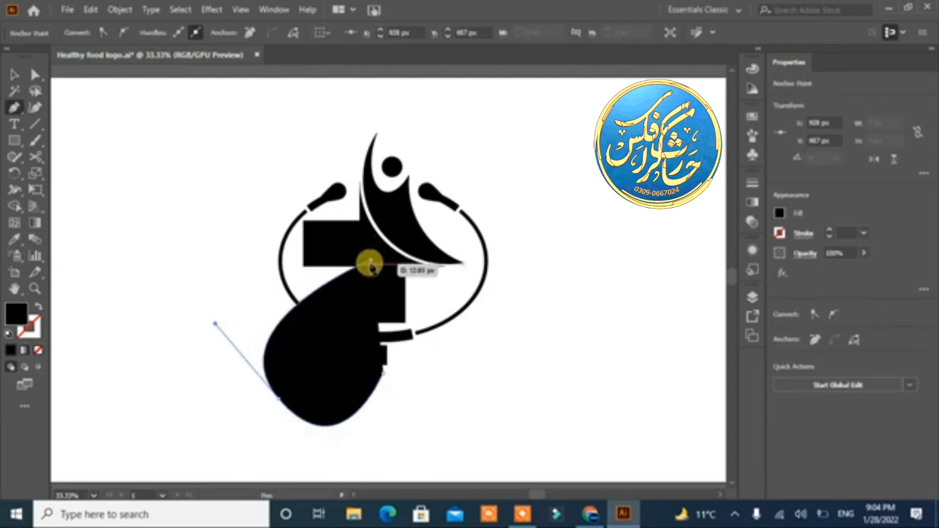
left_click(38, 307)
Refine the looping curve with the Smooth tool and set its stroke to 14 pt
left_click_drag(19, 159, 54, 191)
mouse_move(372, 403)
left_mouse_down()
mouse_move(313, 420)
mouse_move(268, 374)
left_mouse_up()
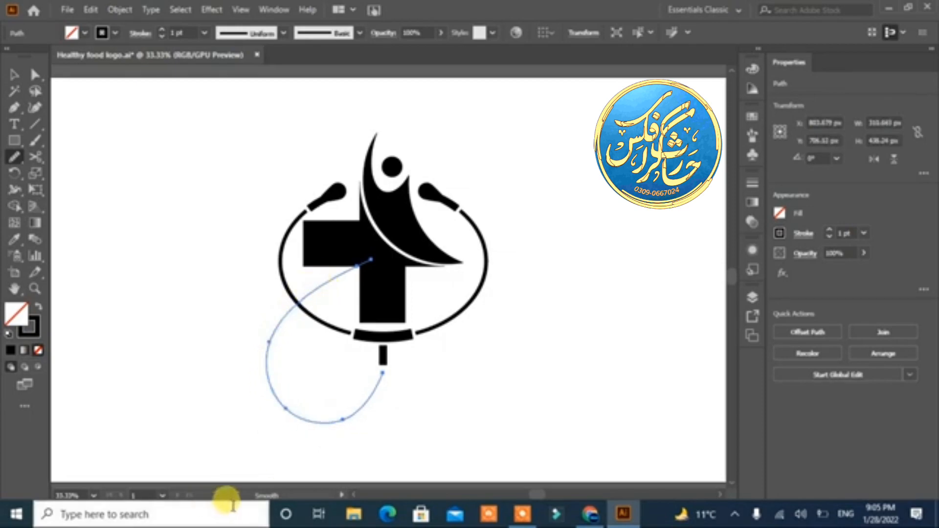
left_click(14, 74)
left_click(162, 30)
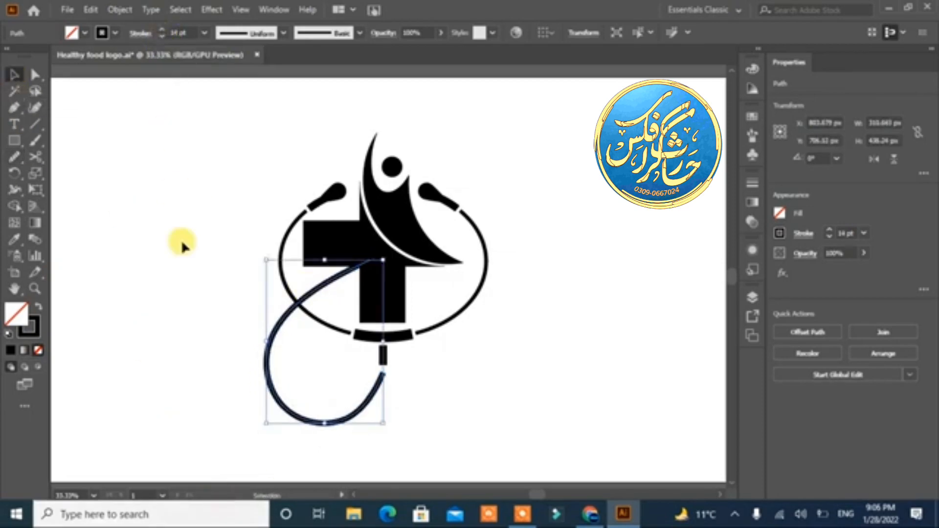
Expand the looping tube's stroke into a filled shape
left_click(35, 75)
left_click(116, 10)
left_click(175, 164)
left_click(434, 334)
left_click(197, 374)
Move the looping tube slightly up so its end sits close to the small rectangle
left_click(376, 395)
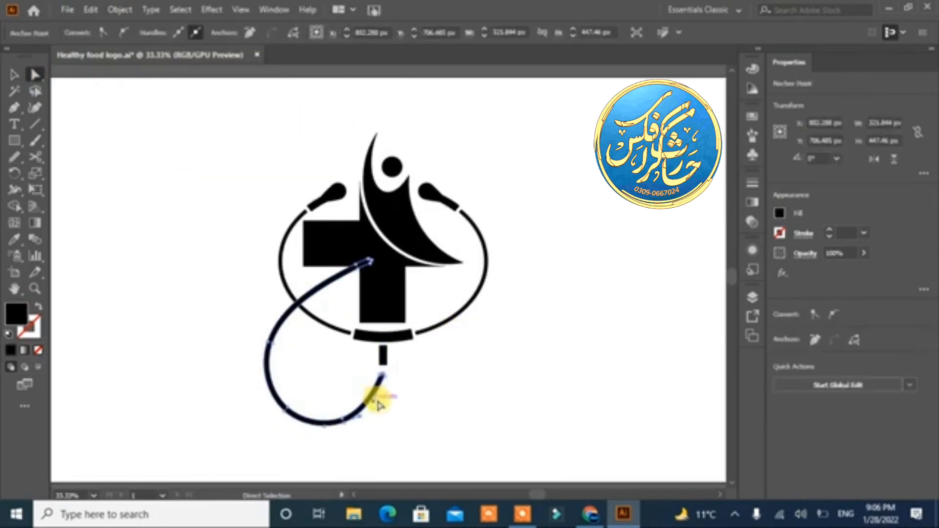
left_click(14, 75)
left_click(164, 304)
left_click_drag(373, 397, 373, 392)
left_click(349, 366)
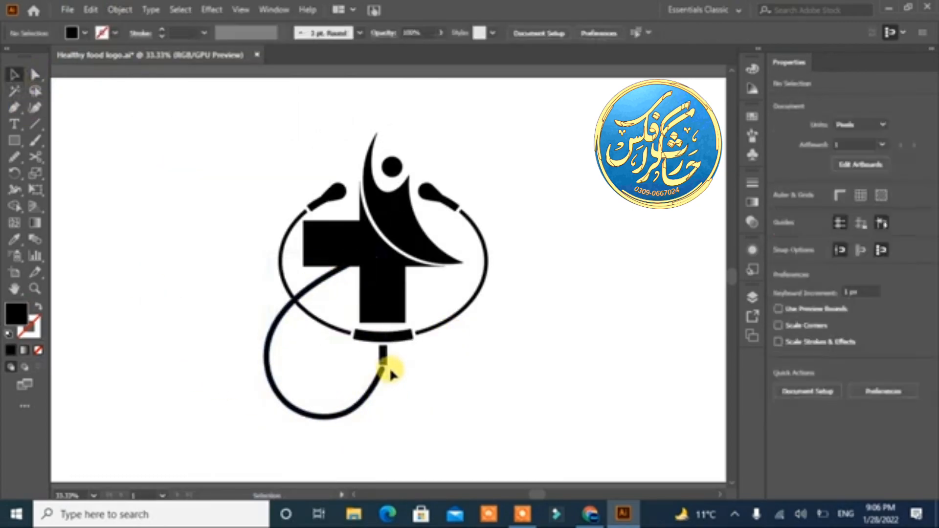
Round the two lower corners of the small rectangle to a 10 px radius
left_click(385, 358)
left_click(35, 75)
left_click(452, 379)
left_click(387, 365)
left_click(380, 366, "shift")
left_click_drag(382, 361, 379, 343)
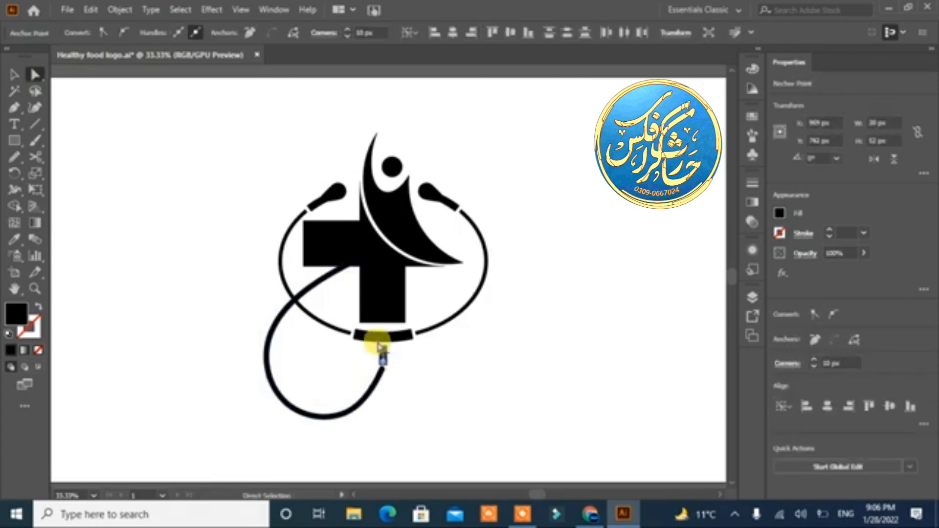
left_click(415, 396)
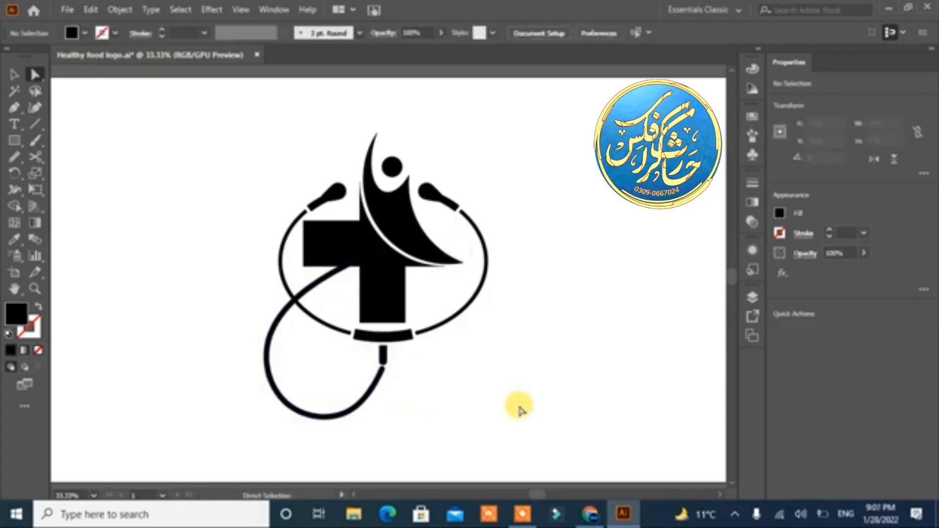
Draw a 98 px black circle to the right of the logo and add an inner circle with a -21 px path offset
left_click_drag(16, 142, 73, 174)
left_click_drag(579, 234, 617, 272)
left_click(808, 332)
left_click(544, 234)
left_click_drag(598, 130, 607, 299)
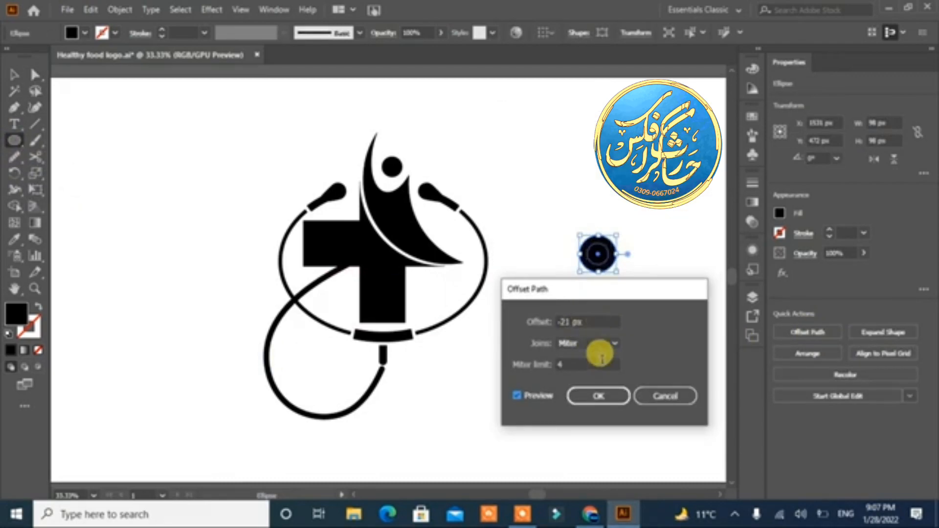
left_click(598, 395)
Apply a radial white-to-black gradient to the inner circle
left_click(13, 78)
left_click(547, 349)
left_click(599, 253)
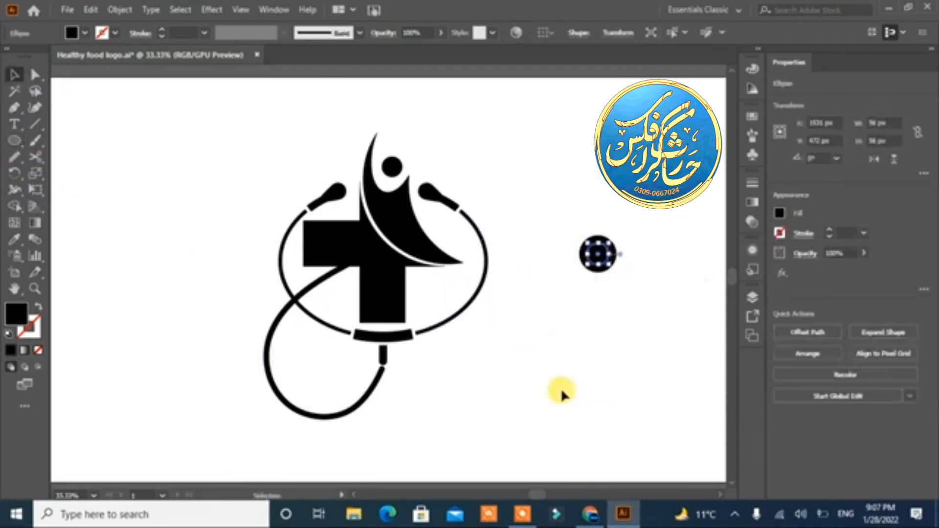
left_click(753, 205)
left_click(598, 201)
left_click(729, 172)
left_click(640, 289)
left_click(599, 255)
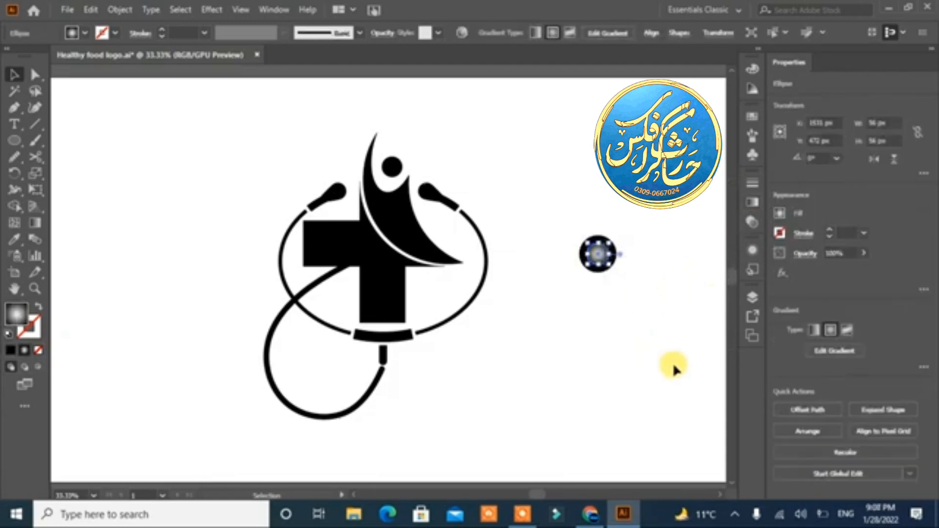
Set the first color stop of the inner circle's gradient to dark gray (R=102 G=102 B=102)
left_click(752, 202)
double_click(591, 309)
left_click(595, 380)
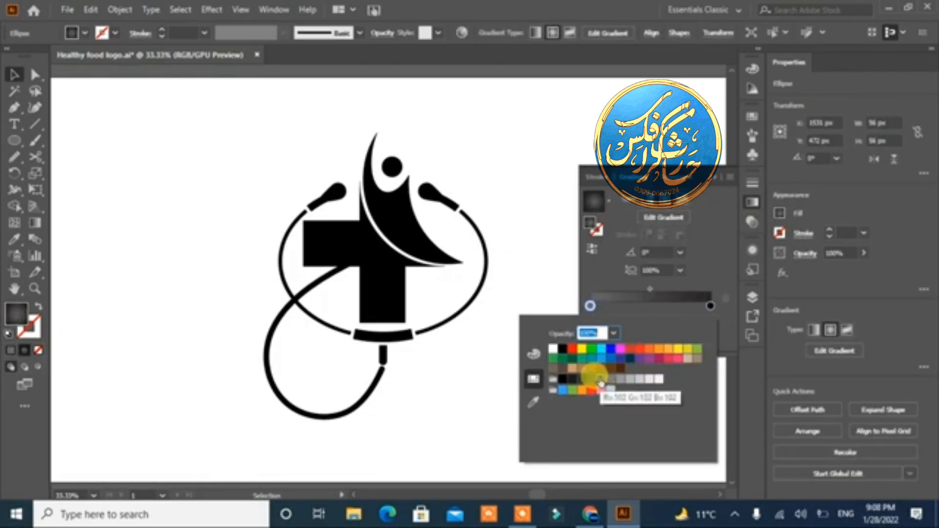
left_click(134, 122)
left_click(729, 173)
left_click(598, 255)
left_click(607, 272)
left_click(598, 252)
left_click(752, 202)
left_click(639, 340)
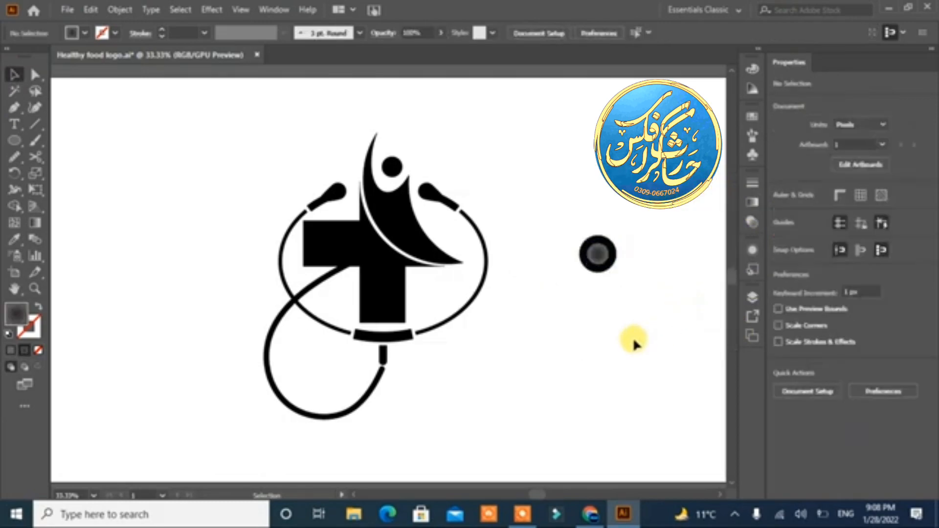
Move the gradient chest piece onto the centre of the cross and nudge it so it sits at the tube's upper end
left_click_drag(601, 258, 367, 261)
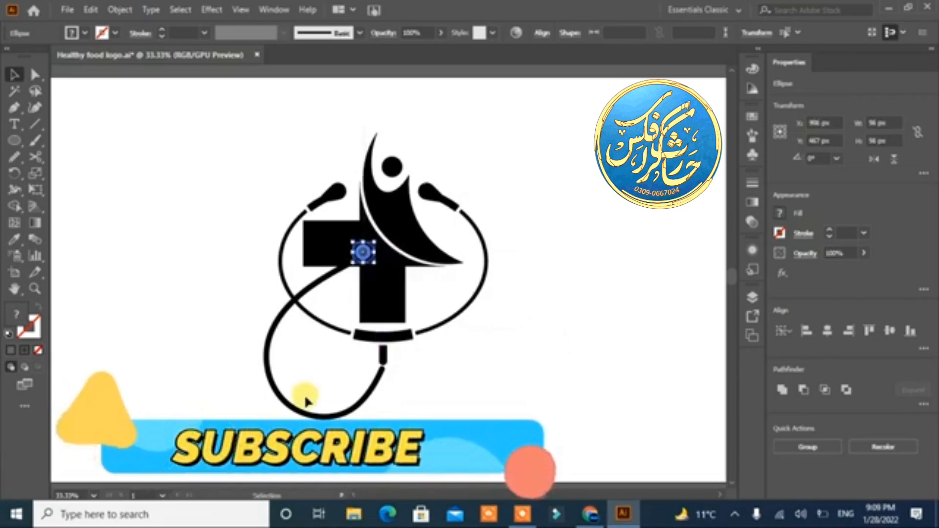
key("shift+Down")
key("shift+Down")
key("shift+Right")
key("shift+Right")
key("shift+Right")
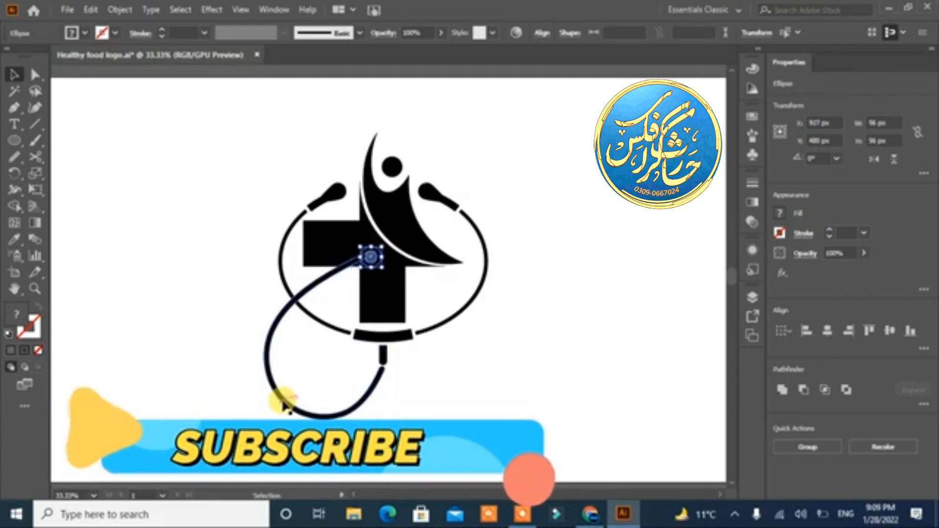
left_click(534, 383)
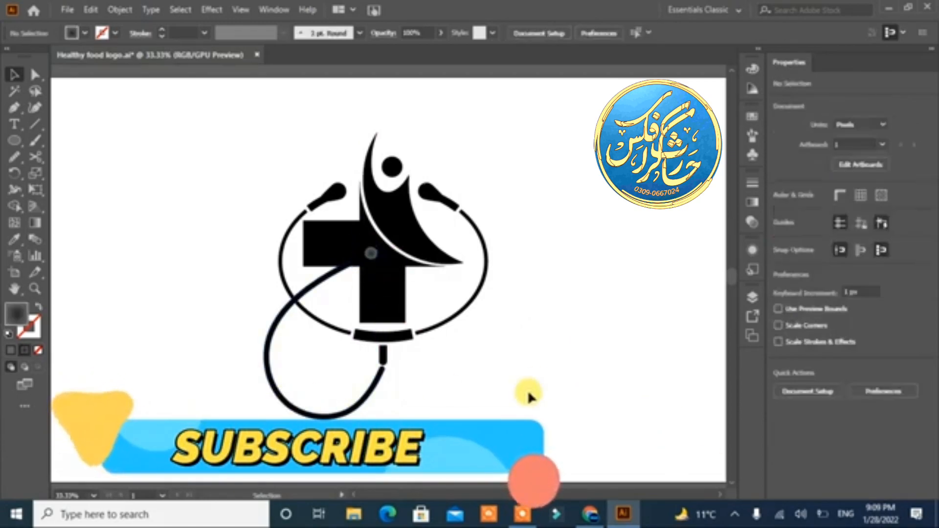
Offset the chest piece's outer circle by 12 px and cut the enlarged ring out of the cross with Shape Builder
left_click(370, 263)
left_click(808, 332)
scroll(602, 314, "up", 12)
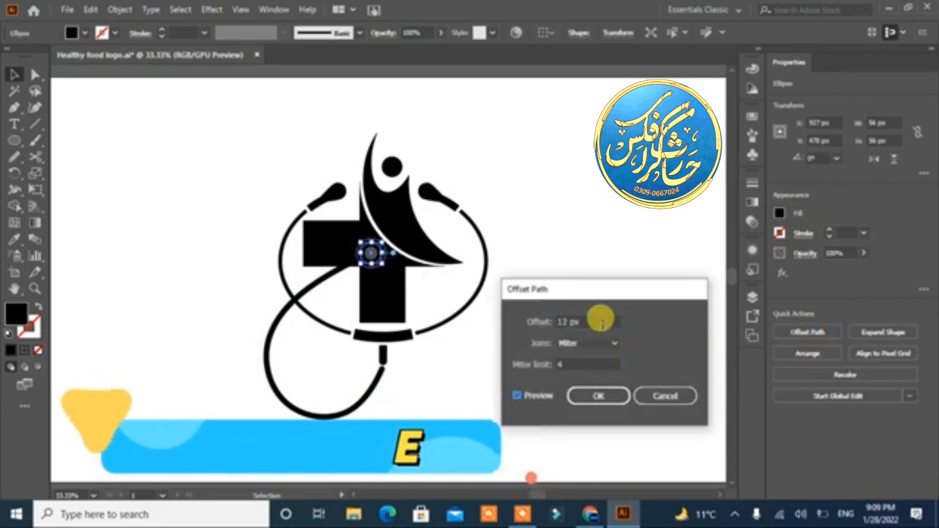
left_click(601, 395)
left_click(385, 318)
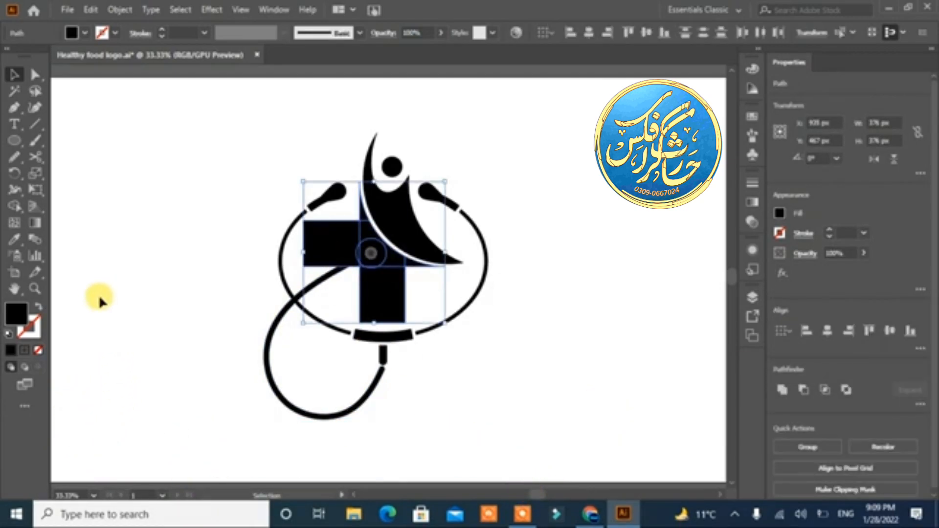
left_click(15, 206)
left_click(372, 260)
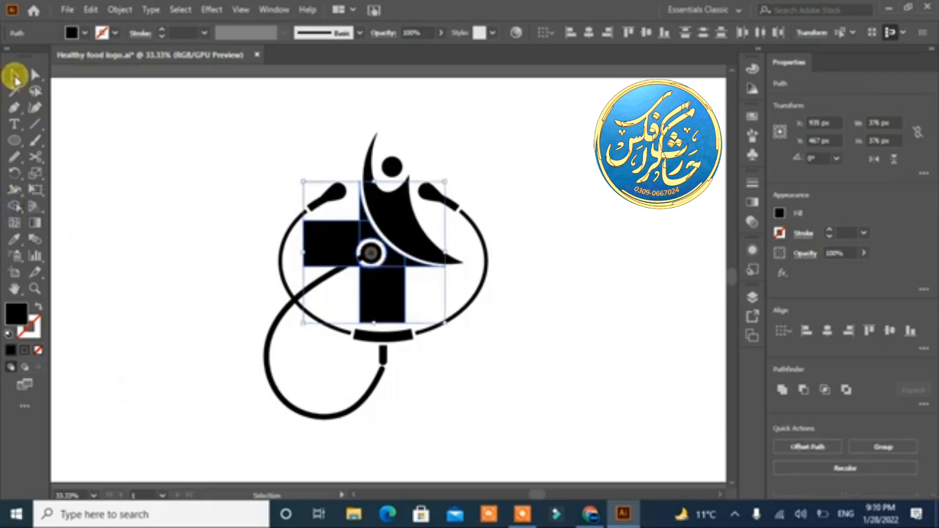
Offset the looping stethoscope tube by 12 px and cut the offset area out of the cross with Shape Builder
left_click(14, 76)
left_click(269, 373)
left_click(808, 332)
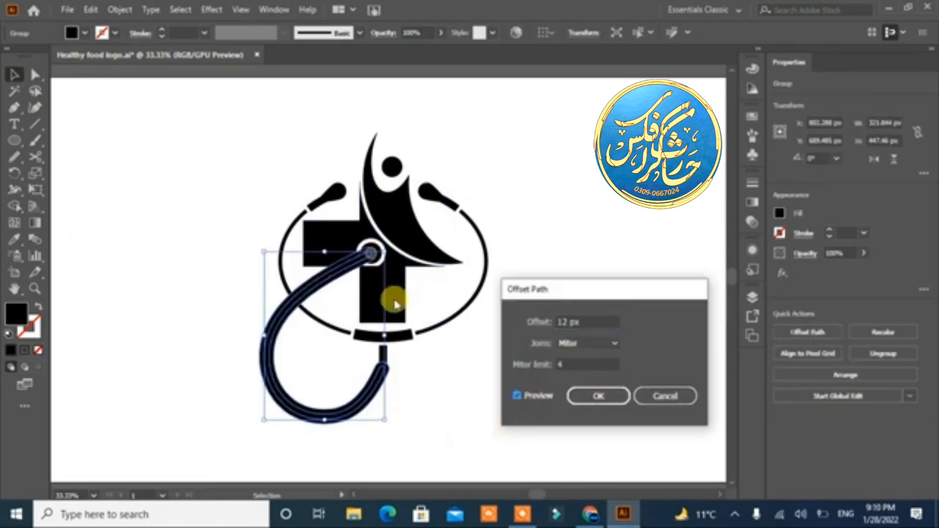
key("Return")
left_click(278, 392, "shift")
left_click(14, 208)
left_click_drag(351, 261, 225, 318)
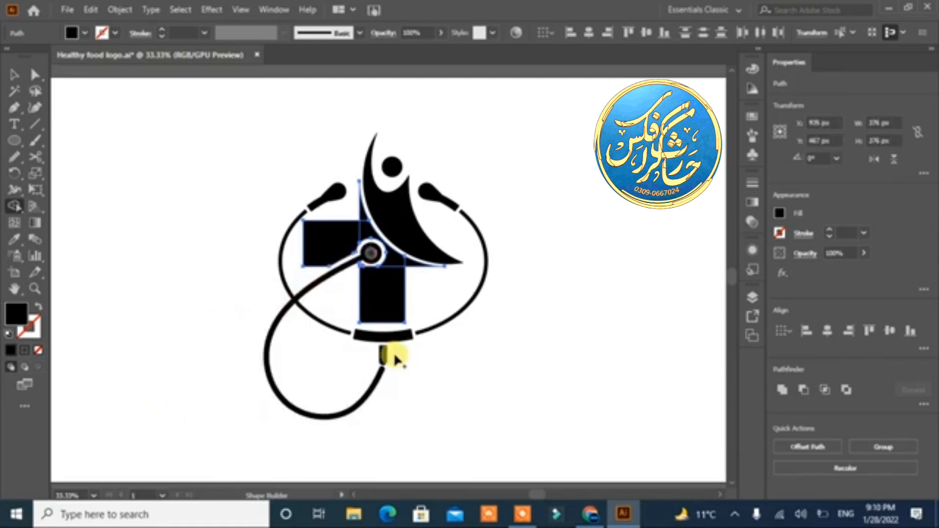
Move the small rounded rectangle up against the curved bar beneath the cross and unite the two shapes
left_click(15, 76)
left_click(431, 370)
left_click_drag(385, 360, 384, 354)
left_click(427, 387)
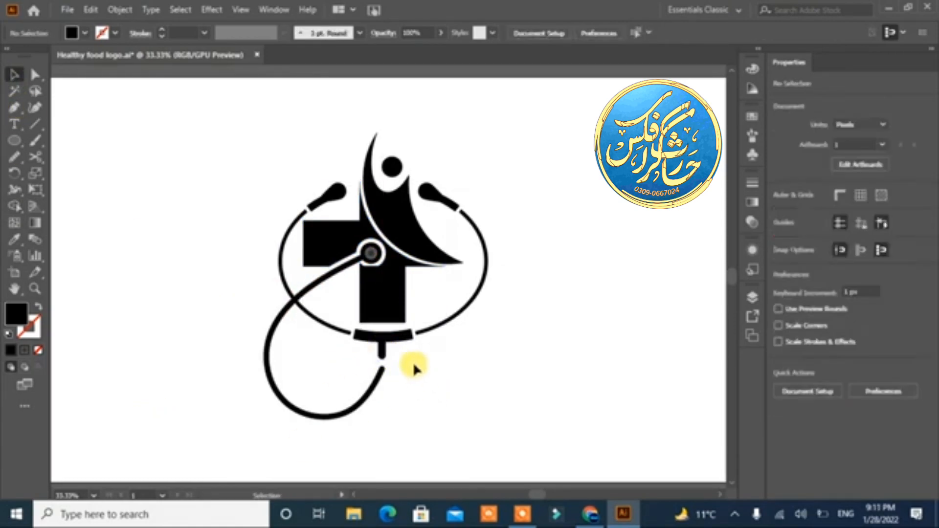
left_click(384, 351)
left_click(397, 336, "shift")
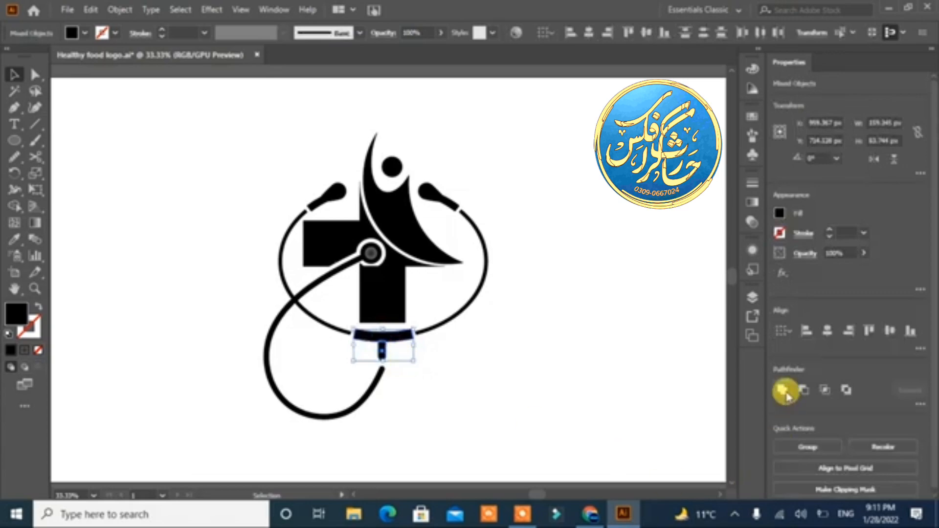
left_click(786, 394)
Round the inner corners where the stem meets the curved bar to a radius of about 29 px
key("a")
left_click(404, 380)
left_click(379, 344)
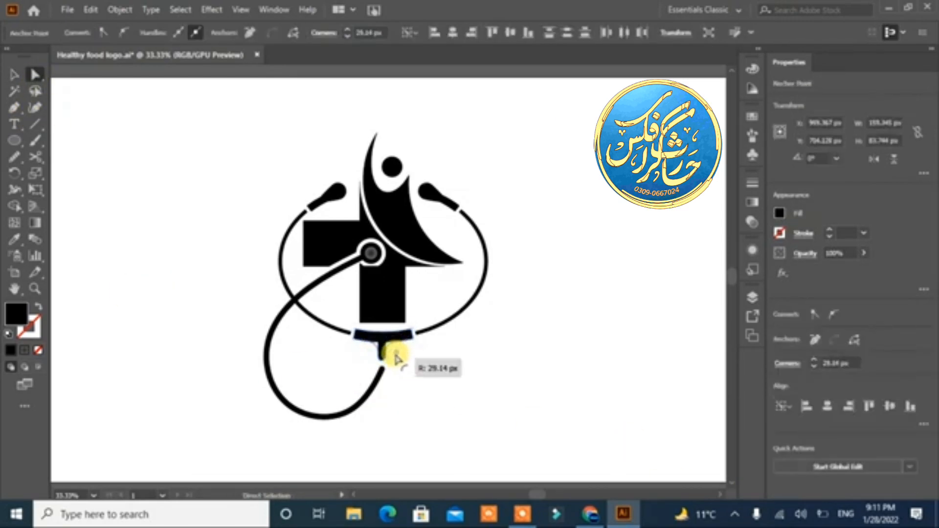
left_click(430, 451)
left_click(380, 373)
left_click(387, 402)
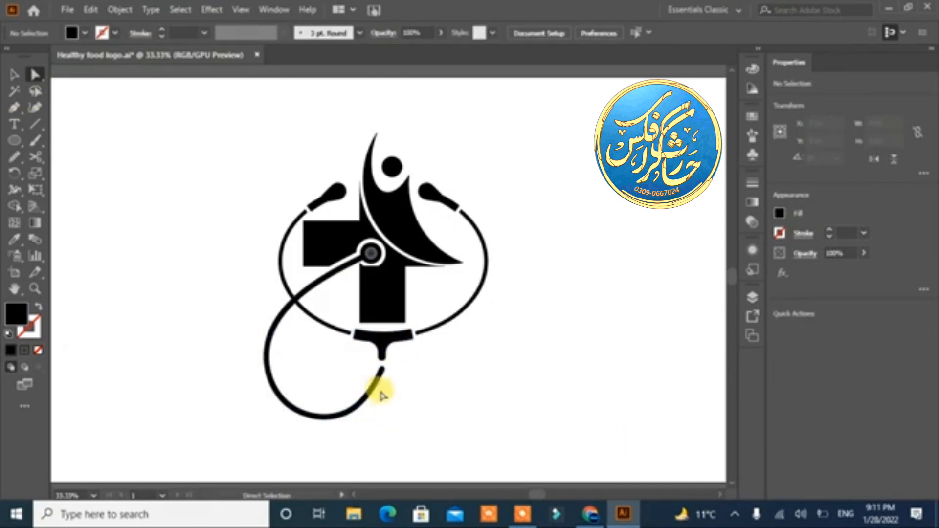
Unite the stethoscope tube with the chest piece's outer black circle
left_click(368, 253)
left_click(15, 74)
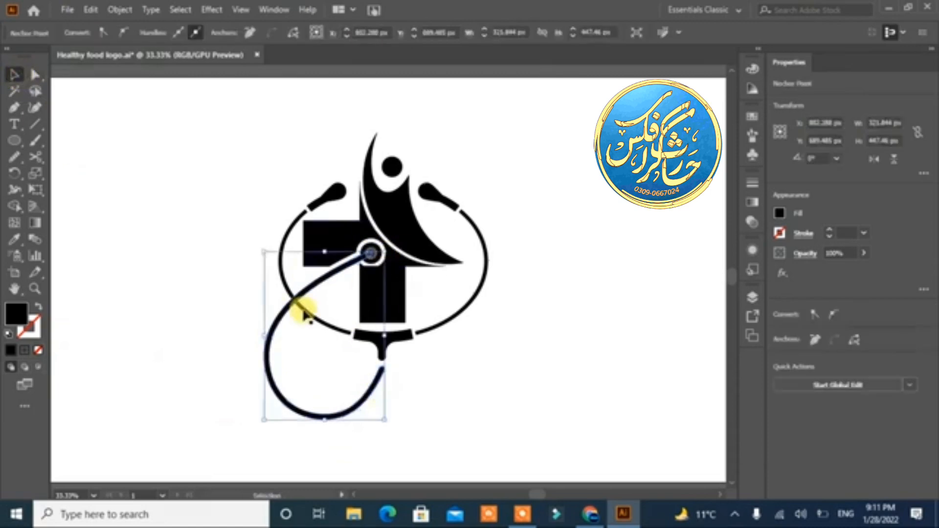
left_click(375, 263, "shift")
left_click(538, 441)
left_click(375, 258)
left_click(309, 289, "shift")
left_click(781, 392)
left_click(571, 439)
mouse_move(369, 264)
left_mouse_down()
mouse_move(538, 316)
mouse_move(379, 271)
left_mouse_up()
key("ctrl+z")
left_click(538, 435)
left_click(538, 316)
key("Delete")
left_click(375, 270)
left_click(518, 343)
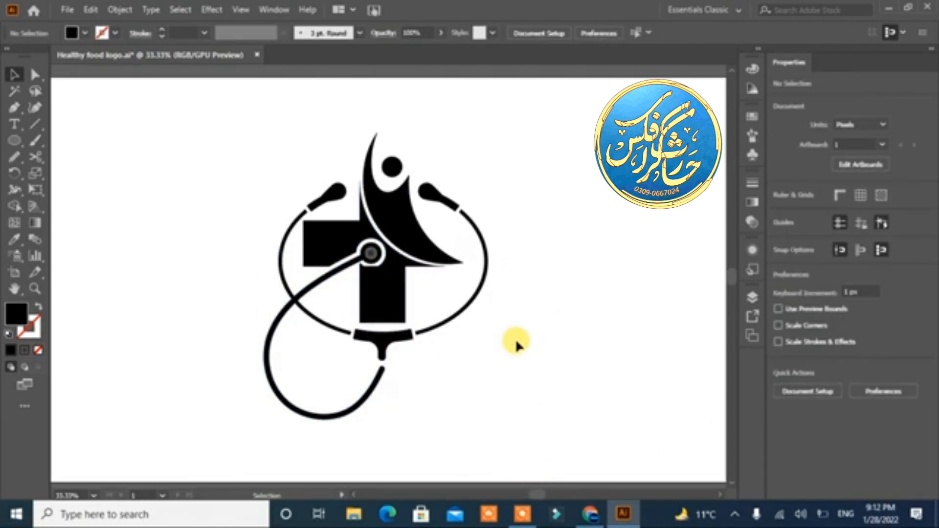
left_click(369, 290)
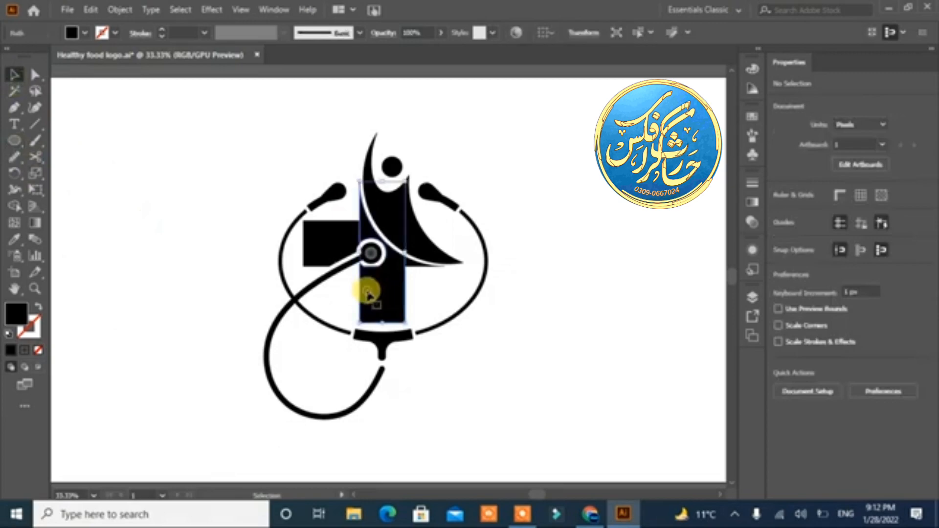
left_click(582, 376)
Offset the joined tube and chest piece by 12 px and subtract the offset area from the cross with Shape Builder
left_click(363, 256)
left_click(808, 387)
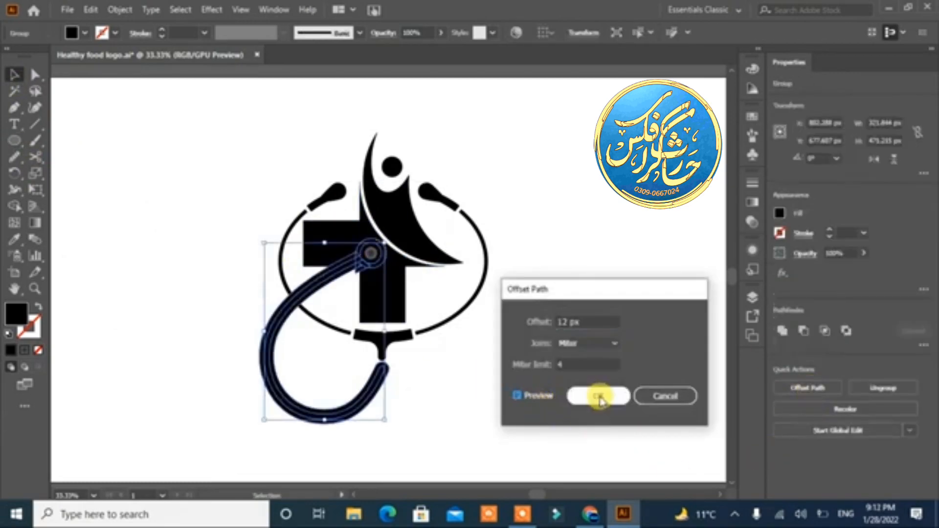
left_click(600, 397)
left_click(396, 309, "shift")
key("ctrl+plus")
key("ctrl+plus")
key("ctrl+plus")
key("shift+m")
left_click_drag(433, 165, 462, 170)
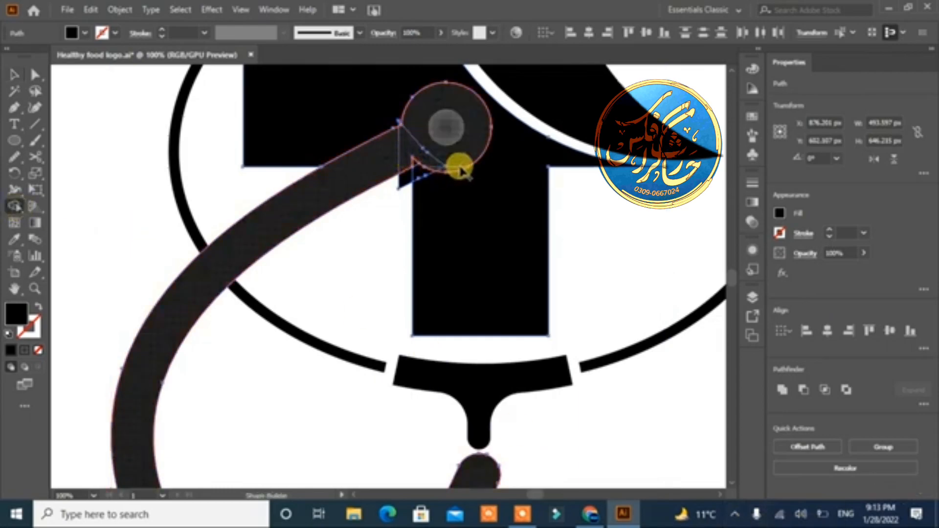
left_click_drag(395, 169, 397, 170)
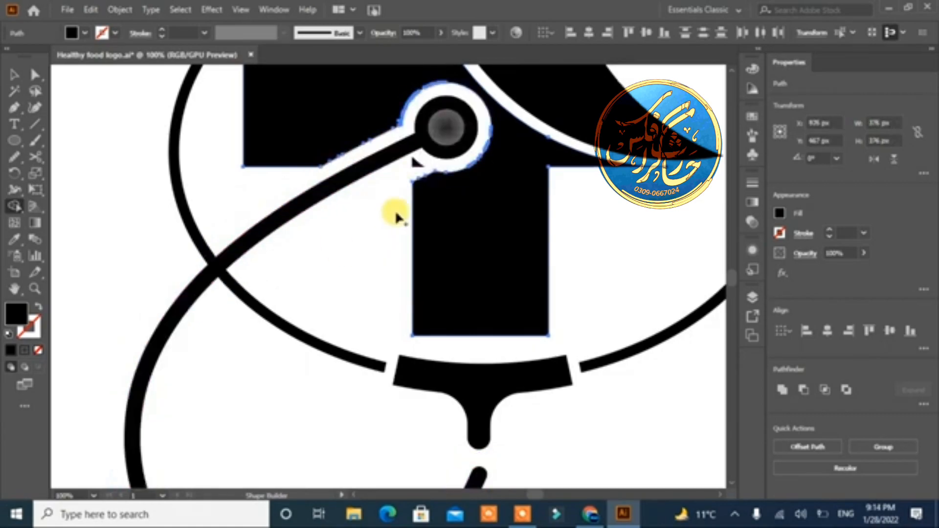
Remove the leftover black fragment of the cross between the tube and the chest piece
left_click(35, 74)
left_click(419, 171)
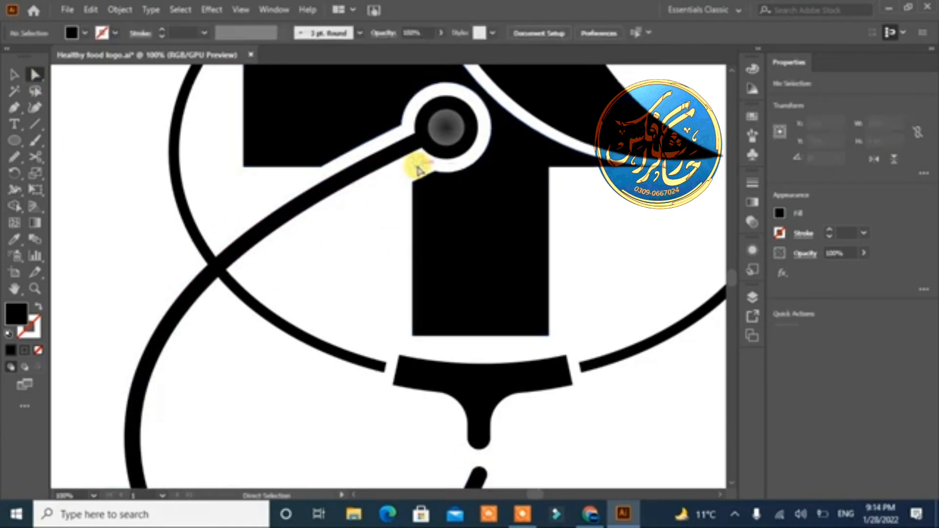
key("ctrl+0")
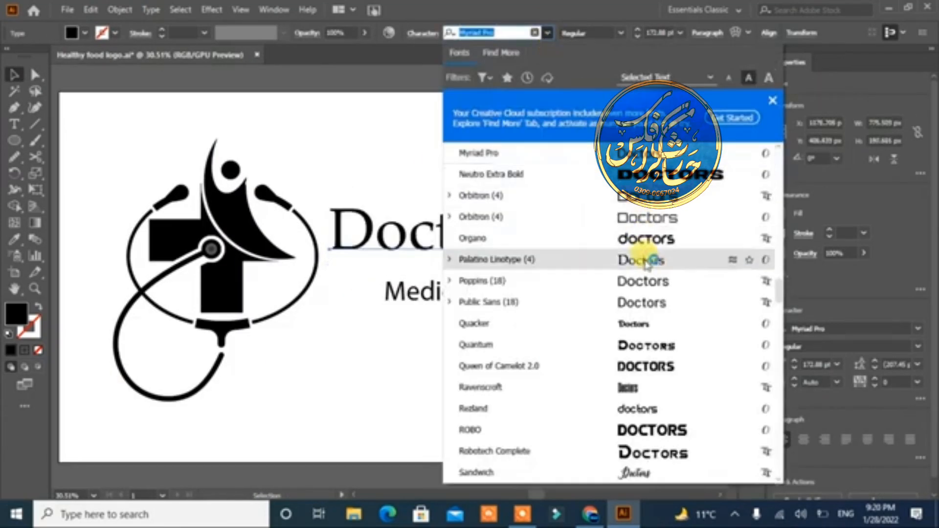
Set the "Doctors" text in the SansSerifBldFLF font and adjust its size beside the logo
scroll(646, 264, "down", 1)
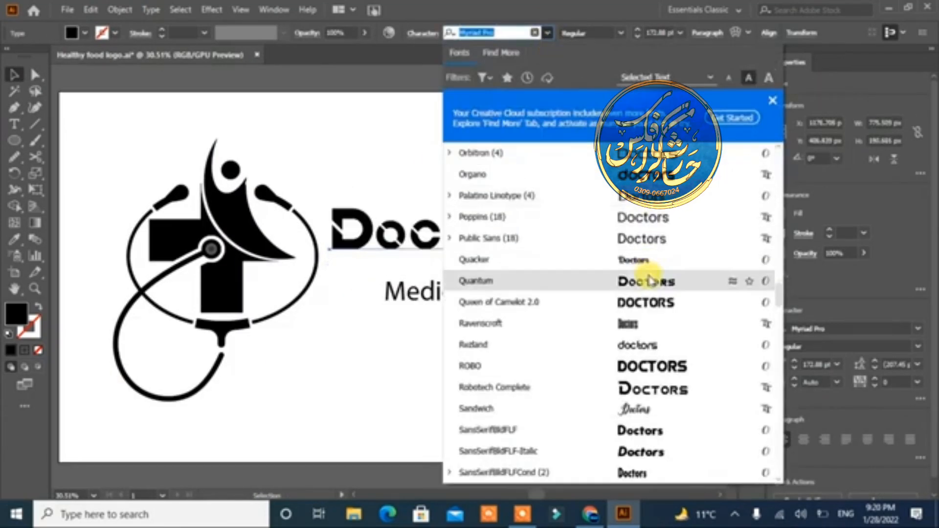
scroll(651, 388, "down", 1)
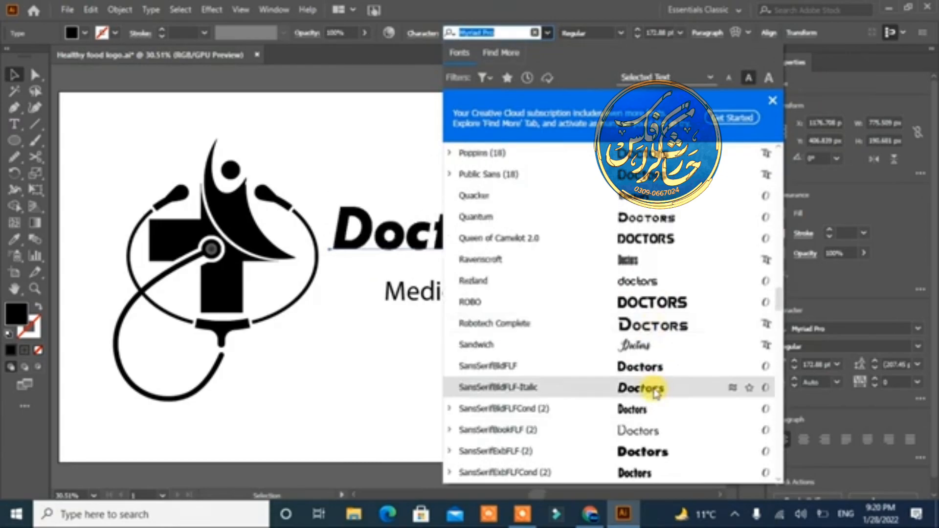
left_click(653, 368)
left_click_drag(535, 263, 601, 272)
Set the "Medical" text to 105 pt and place it centred beneath "Doctors"
mouse_move(468, 294)
left_mouse_down()
mouse_move(535, 296)
mouse_move(471, 297)
left_mouse_up()
left_click(796, 365)
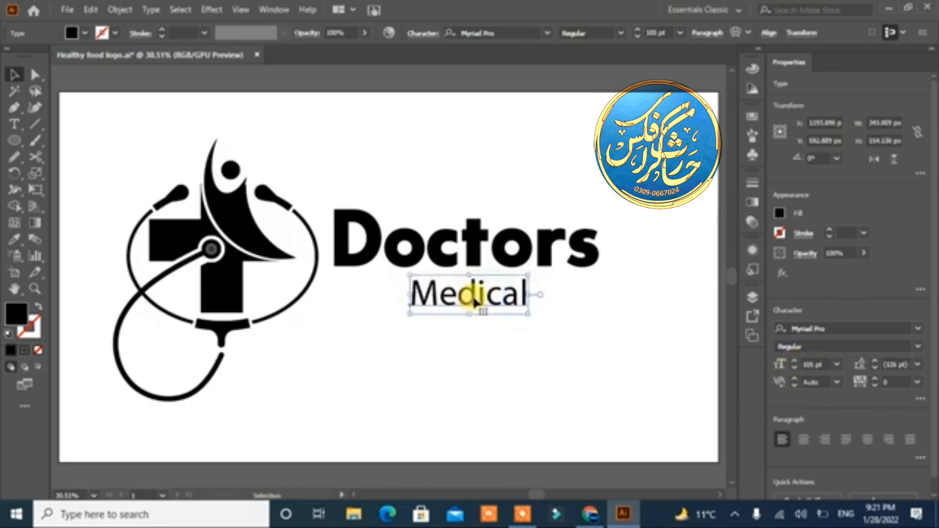
left_click_drag(475, 303, 470, 306)
left_click(520, 377)
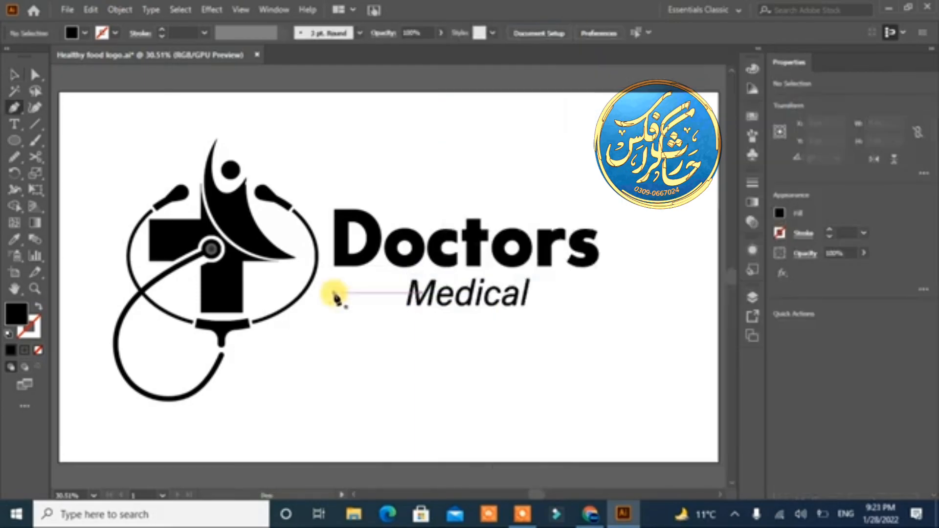
Draw a heartbeat line with the Pen tool that forms the M of "Medical" and continues as an underline beneath the word
left_click(334, 293)
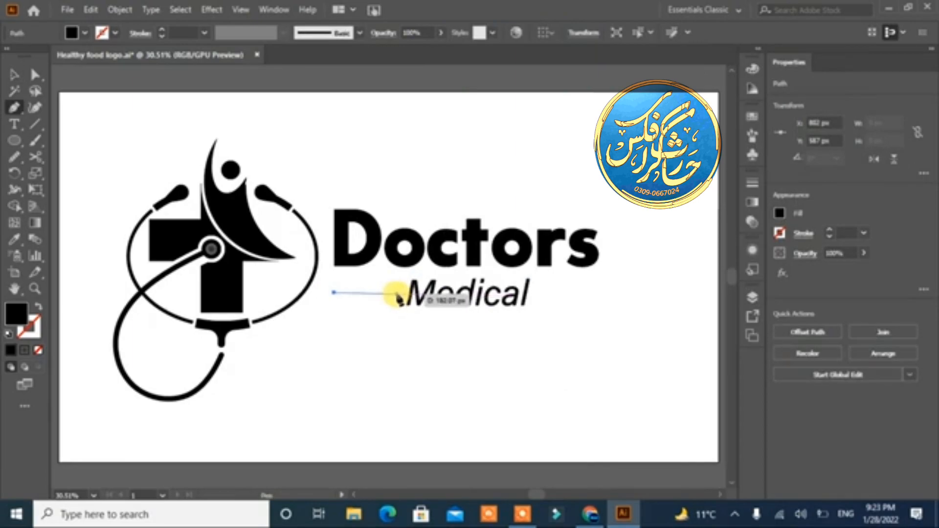
left_click(394, 292)
left_click(401, 305)
left_click(413, 274)
left_click(419, 296)
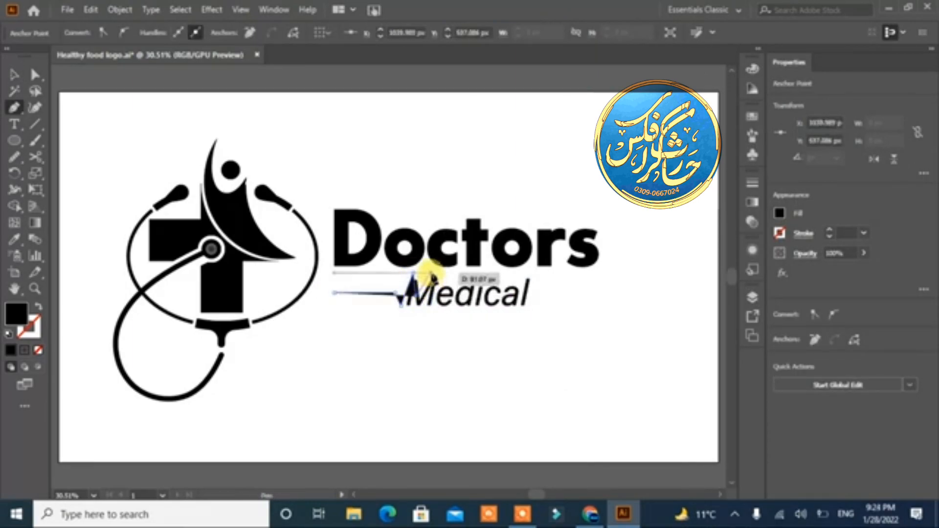
left_click(431, 273)
left_click(435, 311)
left_click(531, 311)
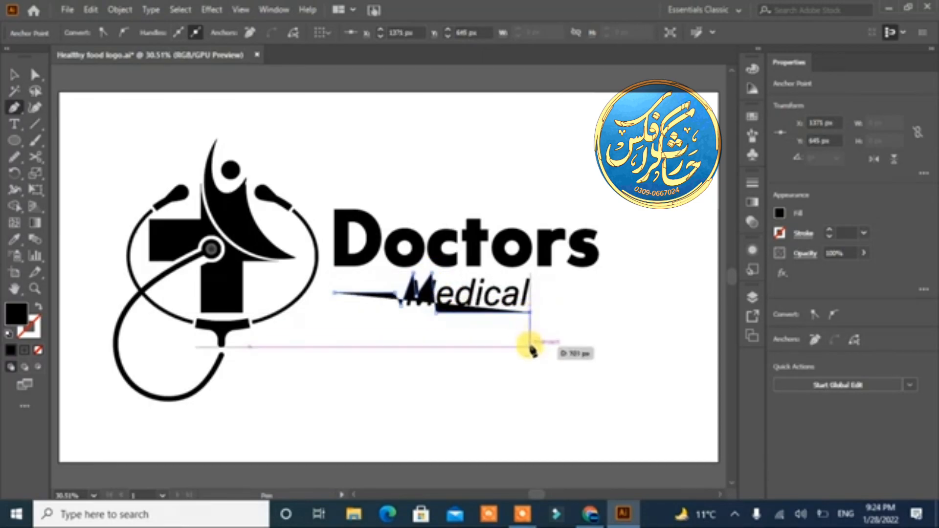
key("Escape")
Swap the heartbeat line's fill and stroke, and delete the original M from "Medical"
left_click(38, 307)
left_click(420, 374, "ctrl")
key("a")
left_click(413, 307)
key("Delete")
Fine-tune the heartbeat line's lower peak and give the line a 10 pt stroke with a tapered width profile
left_click_drag(400, 315, 399, 314)
left_click(831, 230)
key("v")
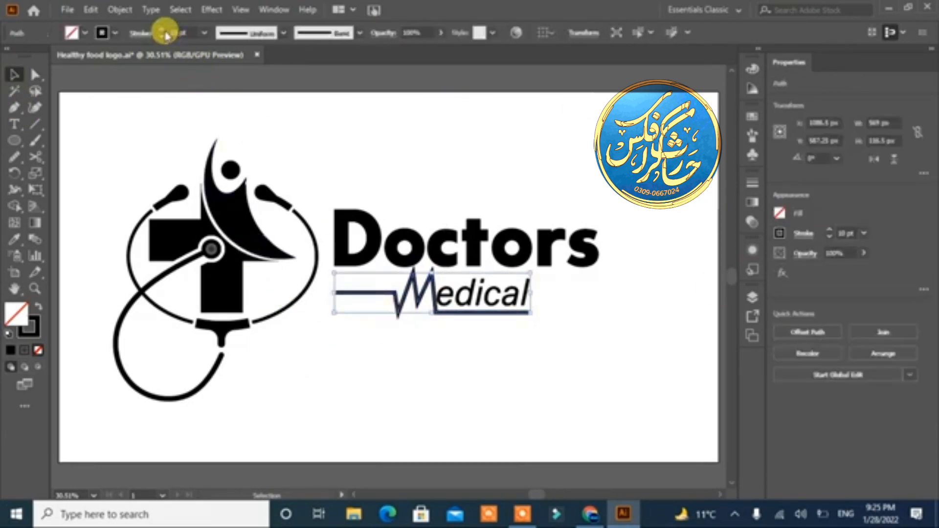
left_click(435, 327)
left_click(435, 325)
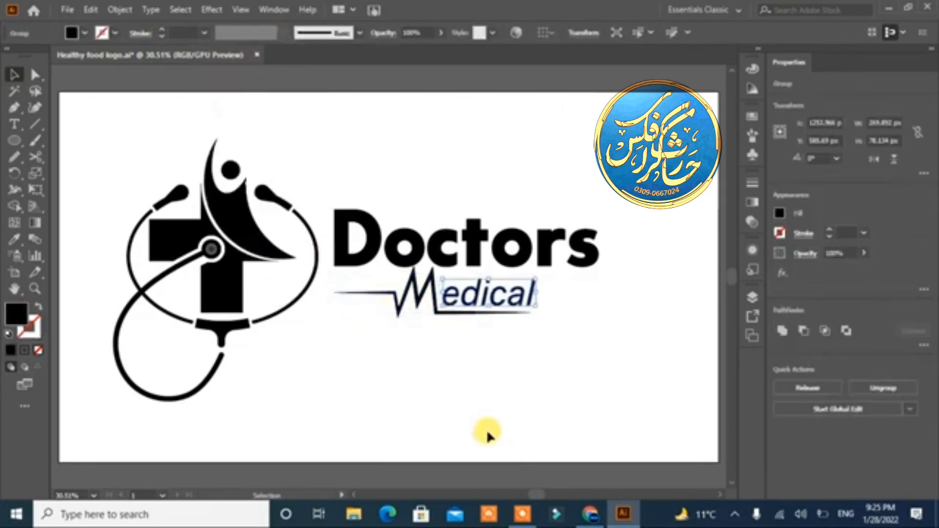
Move the heartbeat line and "edical" down and to the right so they end flush with the right edge of "Doctors"
left_click_drag(553, 290, 344, 319)
key("Down")
key("Down")
key("Down")
key("Down")
key("Down")
key("Down")
key("Down")
key("Down")
key("Down")
key("Down")
key("Down")
key("Down")
key("Down")
key("Down")
key("Down")
key("Down")
key("Down")
key("Down")
key("Down")
key("Down")
left_click(395, 366)
left_click_drag(475, 311, 537, 308)
left_click(514, 390)
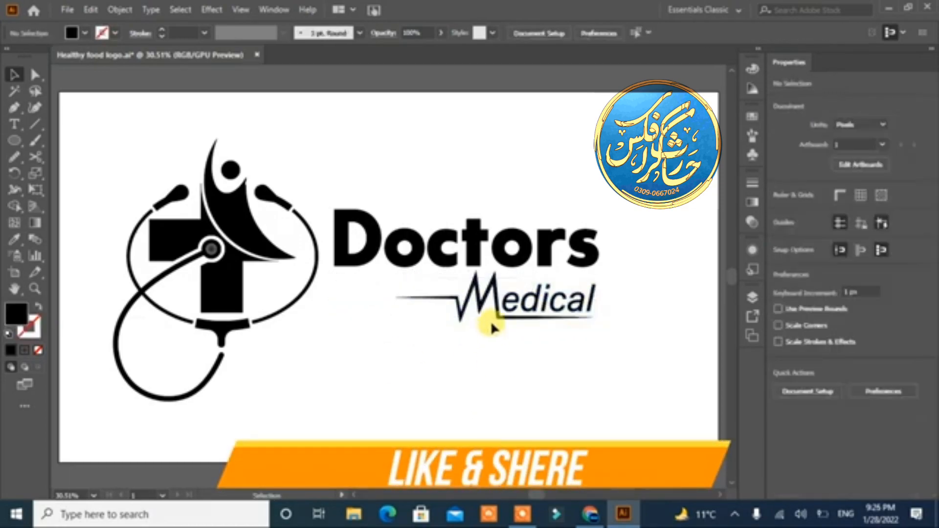
Lower the heartbeat line slightly and extend its left end to the left edge of "Doctors"
left_click(498, 316)
left_click_drag(496, 278, 496, 285)
left_click(475, 374)
key("a")
left_click_drag(402, 302, 335, 304)
left_click(389, 351)
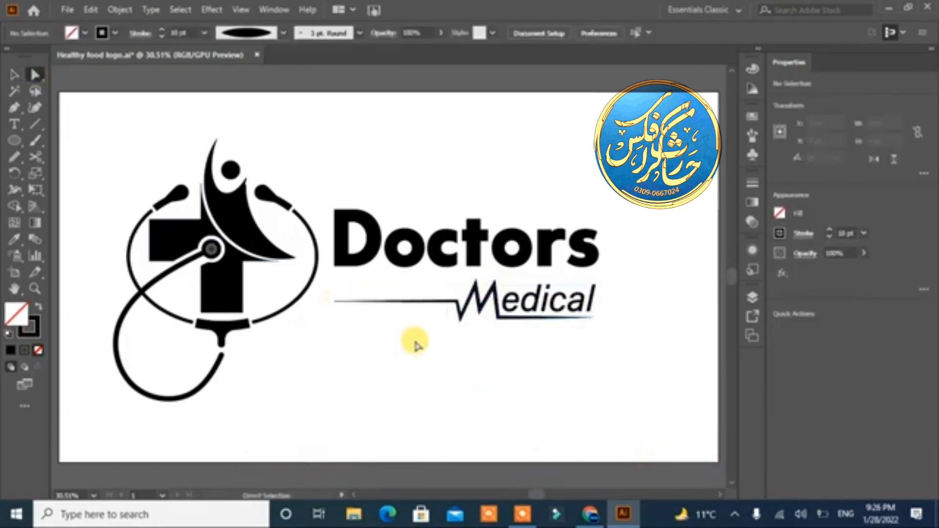
left_click_drag(625, 157, 131, 378)
left_click(309, 398)
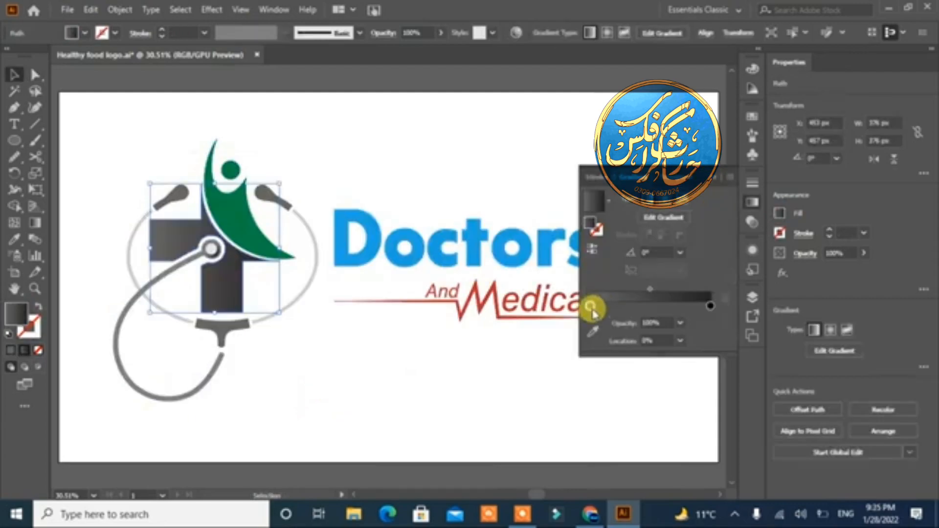
Set the first color stop of the cross's gradient to blue (R=0 G=113 B=188)
double_click(591, 308)
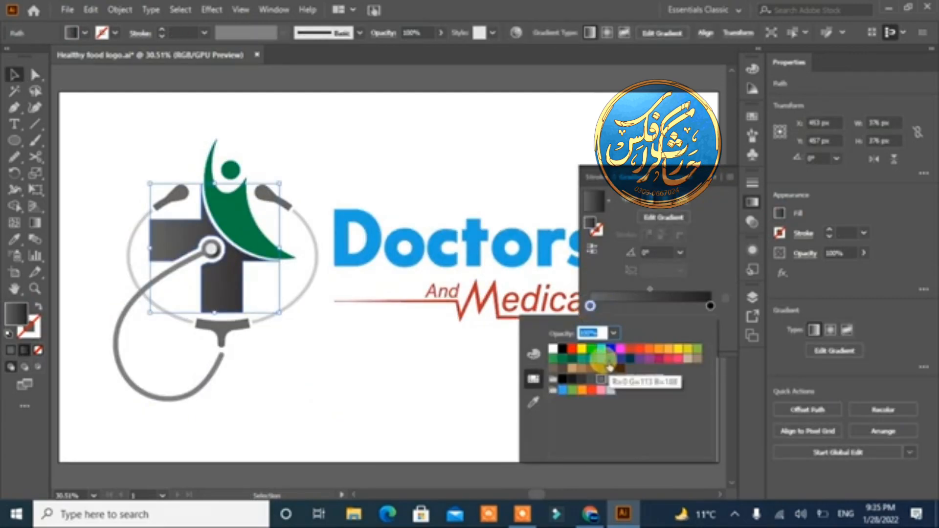
left_click(610, 366)
left_click(574, 140)
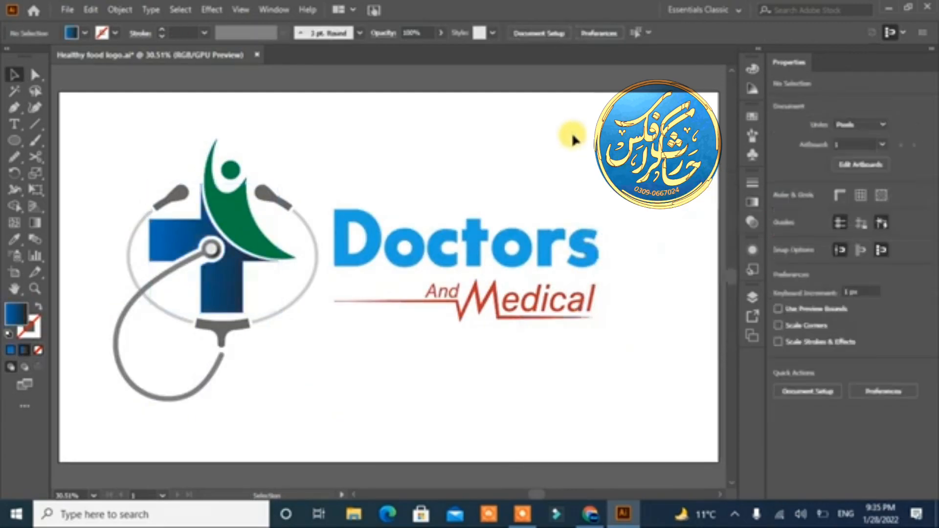
Fill the "Doctors" text with a darker blue swatch matching the cross
left_click(374, 252)
left_click(85, 33)
left_click(110, 68)
left_click(355, 163)
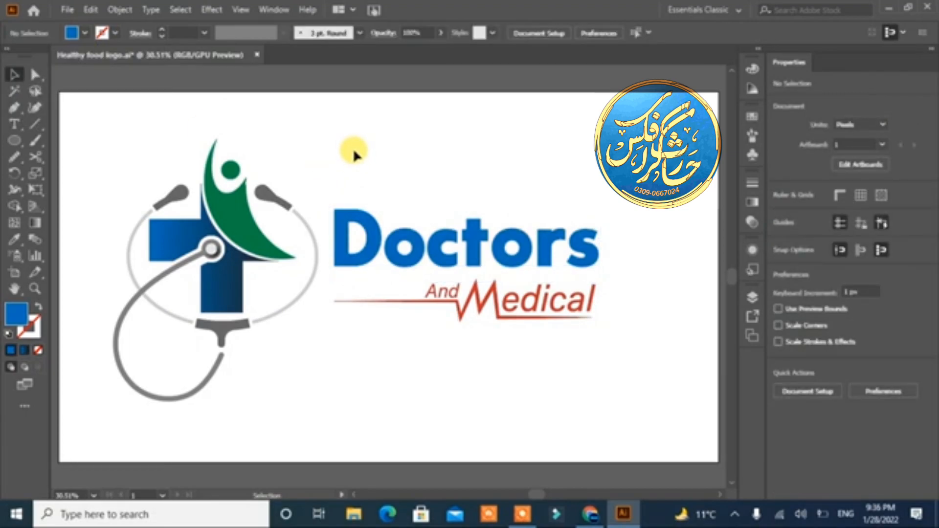
Expand the heartbeat line into a filled path
left_click(447, 302)
left_click(117, 10)
left_click(198, 183)
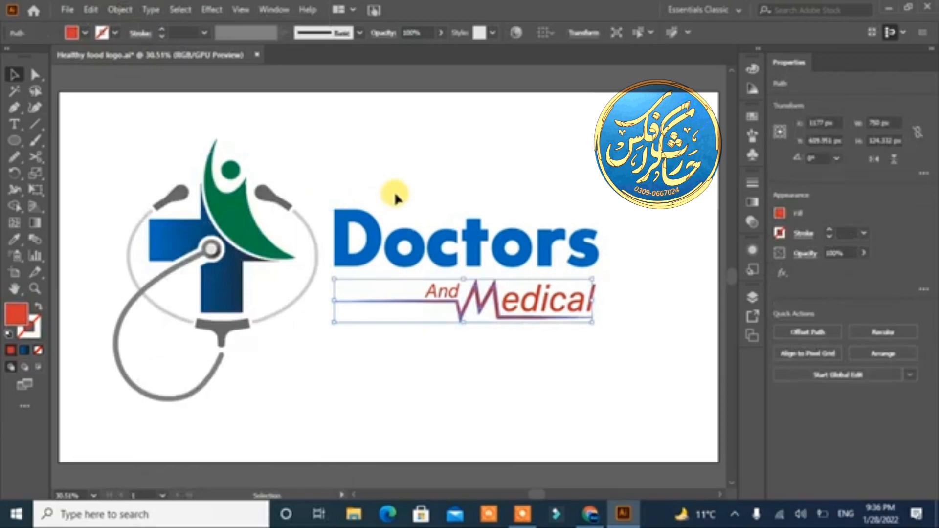
left_click(520, 367)
Merge the overlapping corner pieces of the heartbeat line into one shape with the Shape Builder tool
left_click(479, 314)
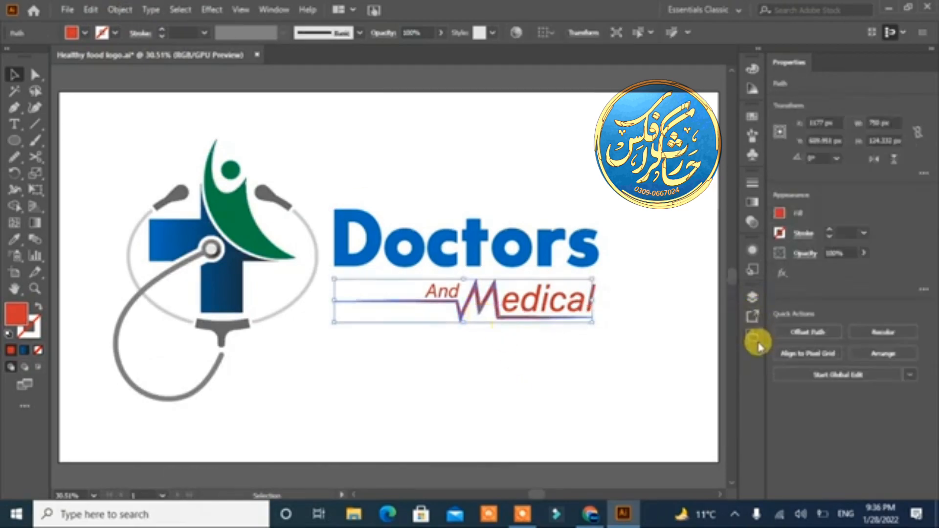
key("ctrl+plus")
key("ctrl+plus")
key("ctrl+plus")
key("ctrl+plus")
key("ctrl+plus")
left_click(16, 208)
mouse_move(354, 283)
left_mouse_down()
mouse_move(378, 365)
mouse_move(447, 214)
mouse_move(469, 305)
left_mouse_up()
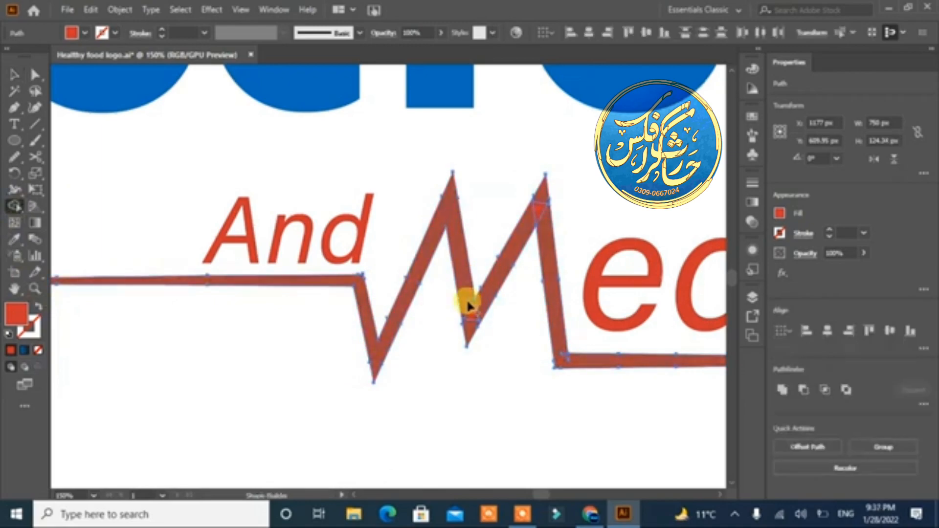
left_click_drag(564, 359, 568, 360)
left_click(14, 75)
left_click(361, 447)
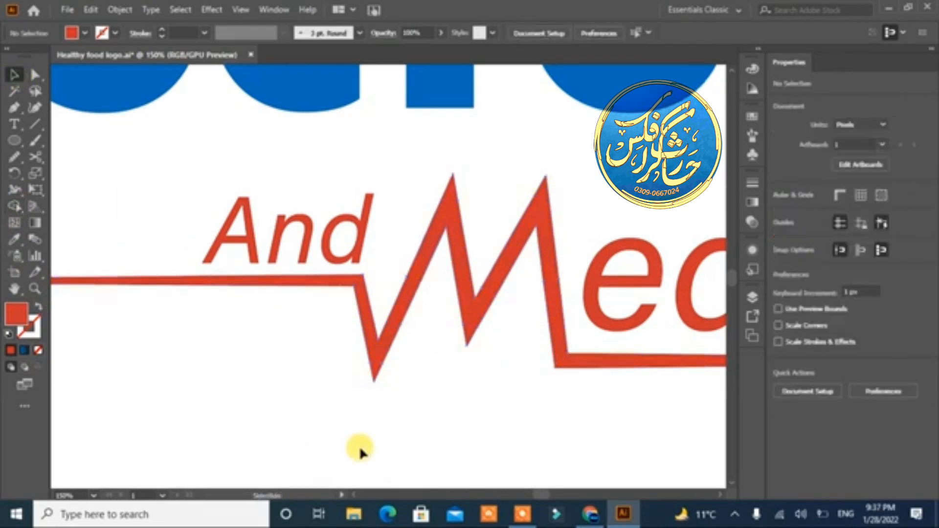
Fill the heartbeat line with the cross's blue gradient
key("ctrl+0")
left_click_drag(398, 318, 398, 306)
left_click(255, 376)
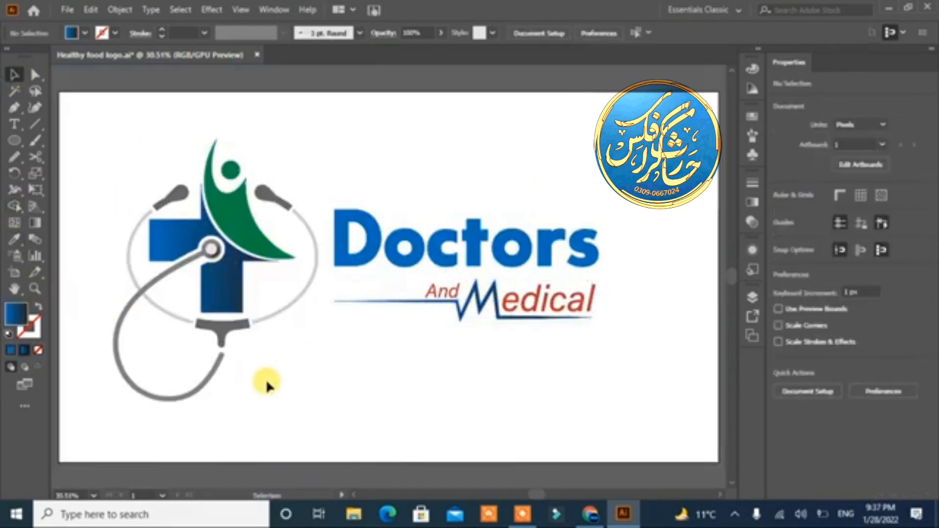
Try to color the word "And" by sampling "Doctors" and the cross's gradient with the Eyedropper tool
left_click(424, 294)
left_click(14, 240)
left_click(340, 226)
key("ctrl+z")
left_click(164, 235)
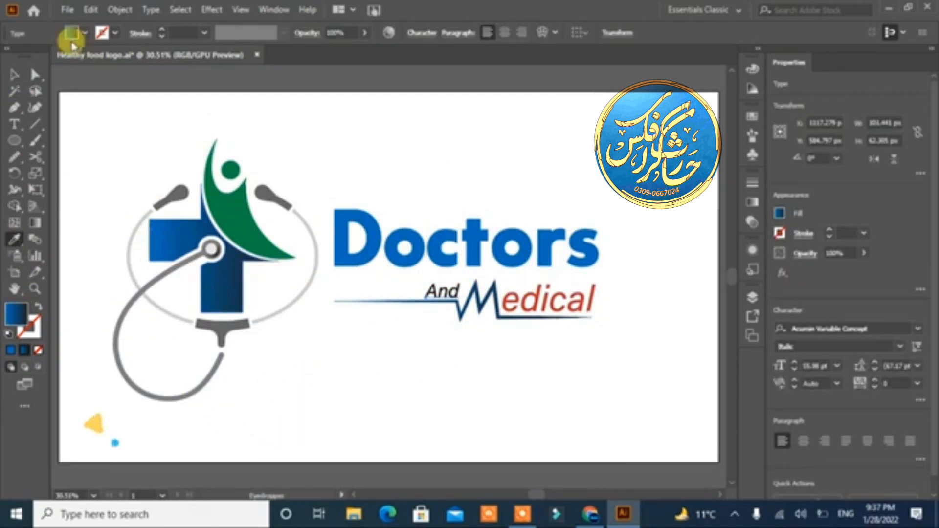
Fill the word "And" with the same solid blue swatch as "Doctors"
left_click(85, 33)
double_click(94, 63)
left_click(524, 357)
key("v")
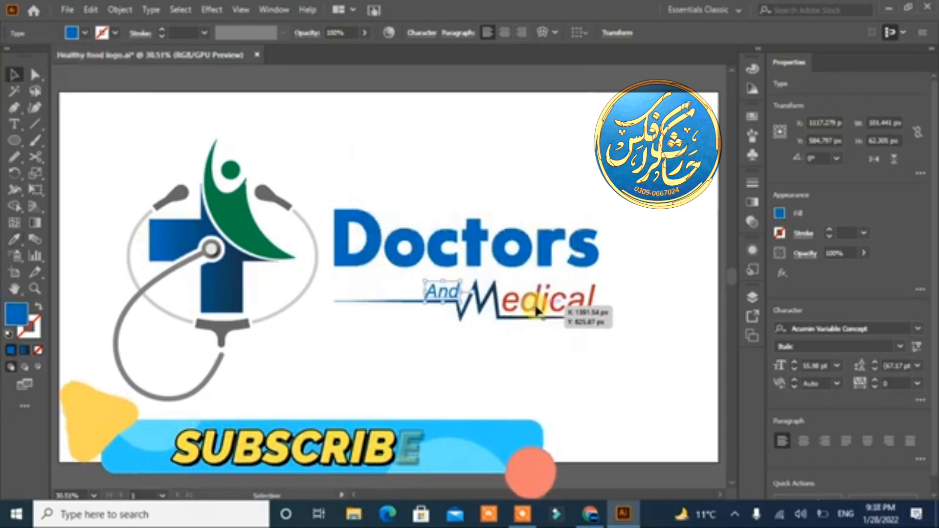
Fill "edical" and the heartbeat line with the same solid blue as the word "And"
left_click(535, 311)
left_click(85, 33)
left_click(94, 63)
left_click(417, 394)
left_click(504, 318)
left_click(288, 318)
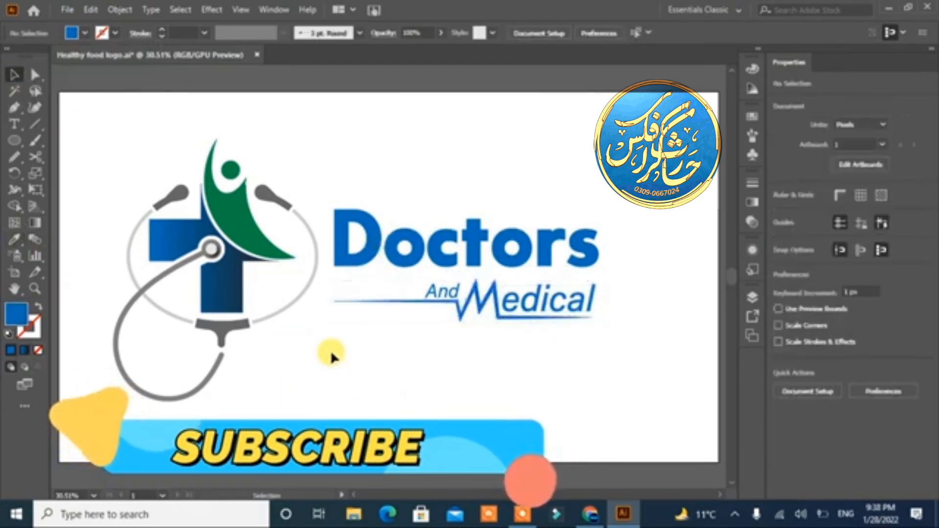